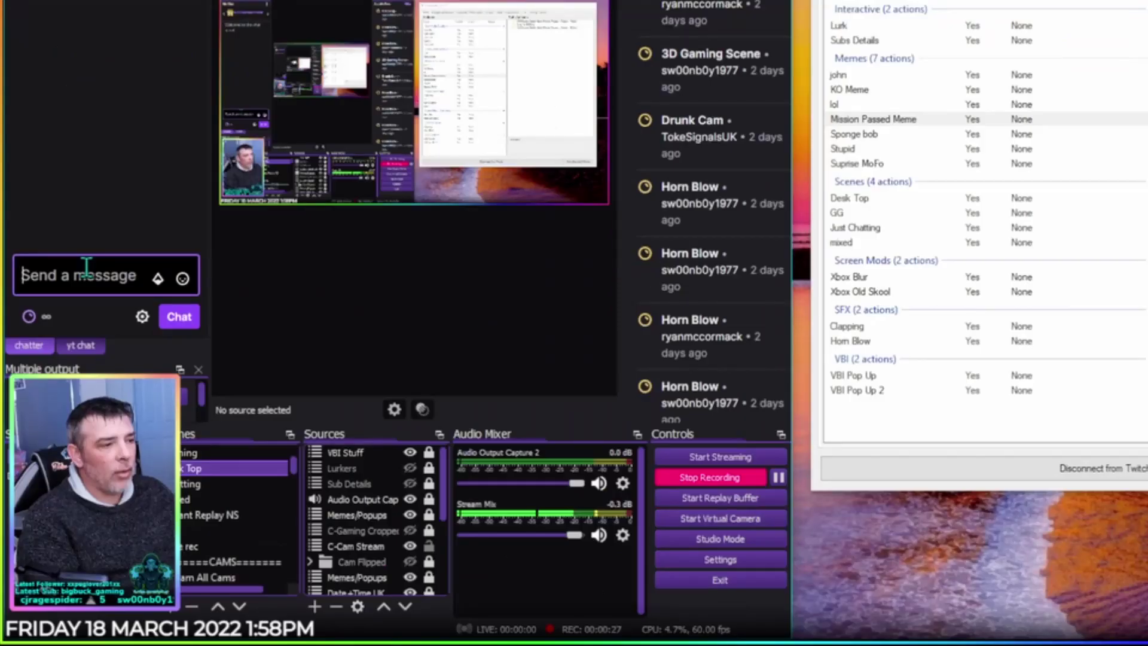
Send the commands !lol and !vbi in the Twitch chat to trigger their on-screen pop-ups
left_click(63, 371)
type("!lol")
key("Return")
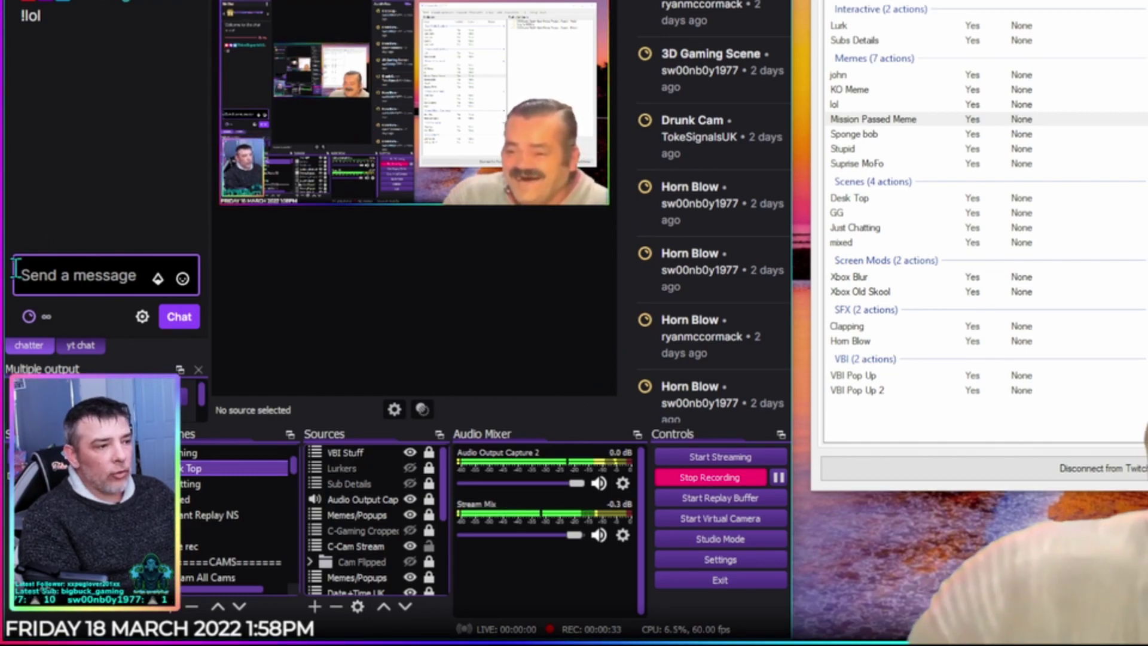
type("!vb")
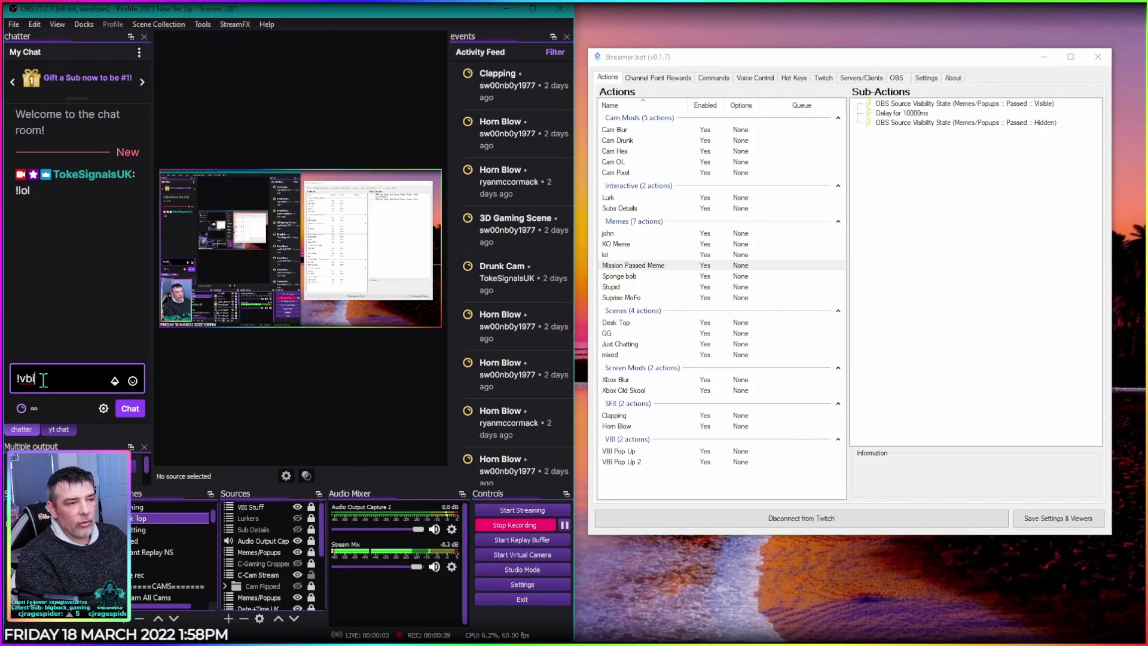
type("i")
key("Return")
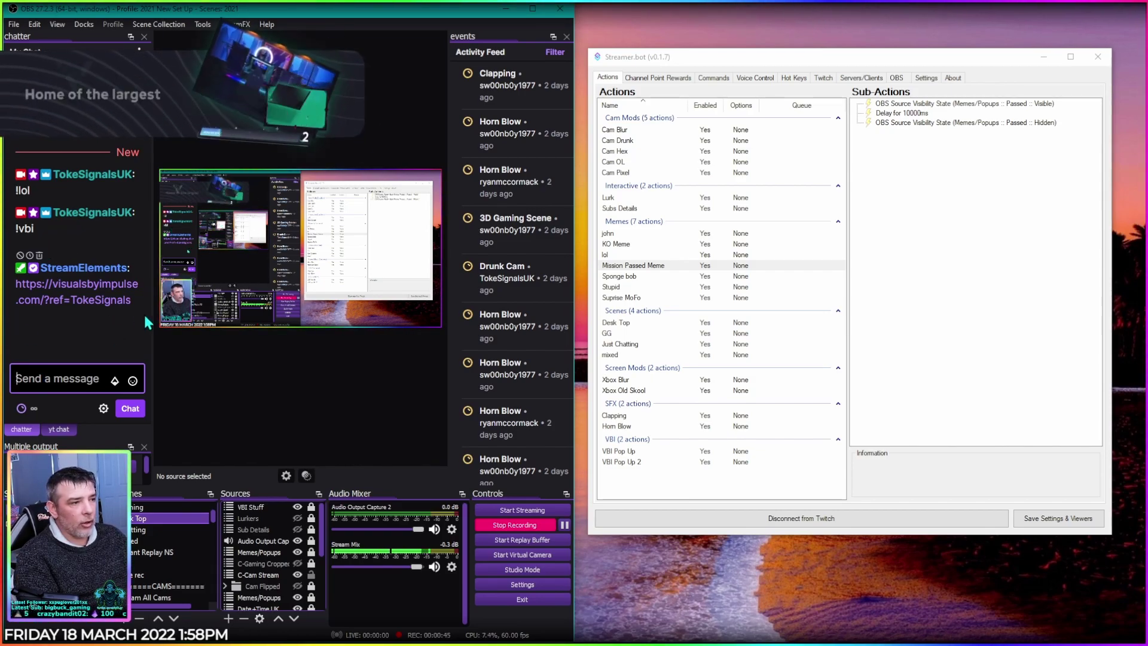
In Streamer.bot, review the list of chat commands and the sub-actions behind the existing meme actions such as KO Meme
left_click(756, 64)
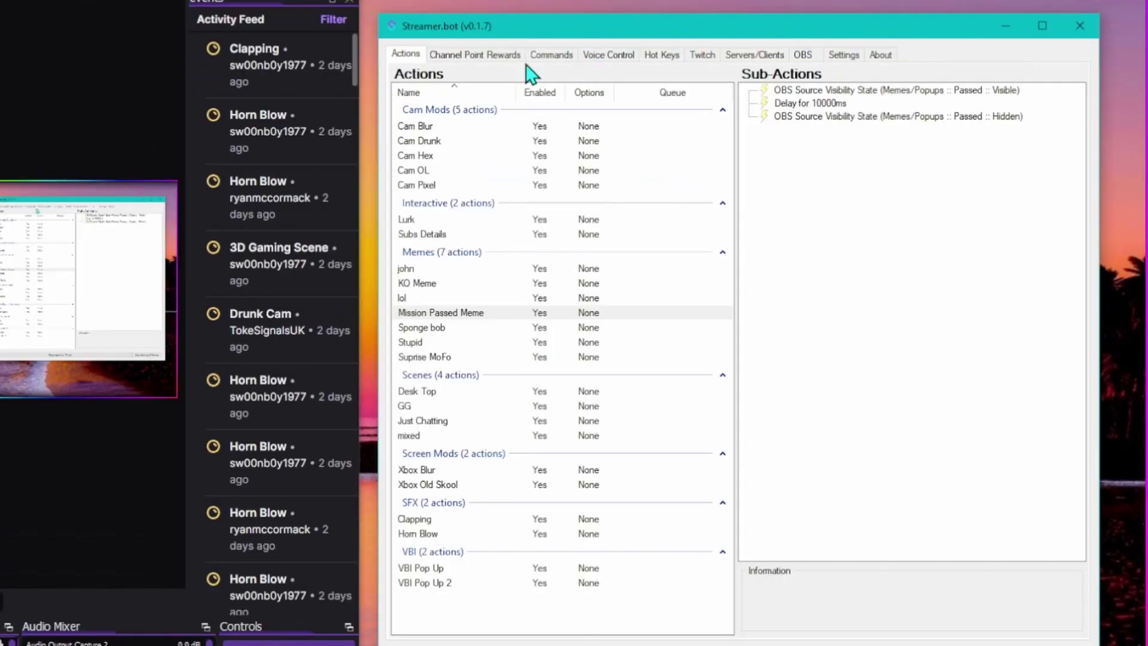
left_click(551, 59)
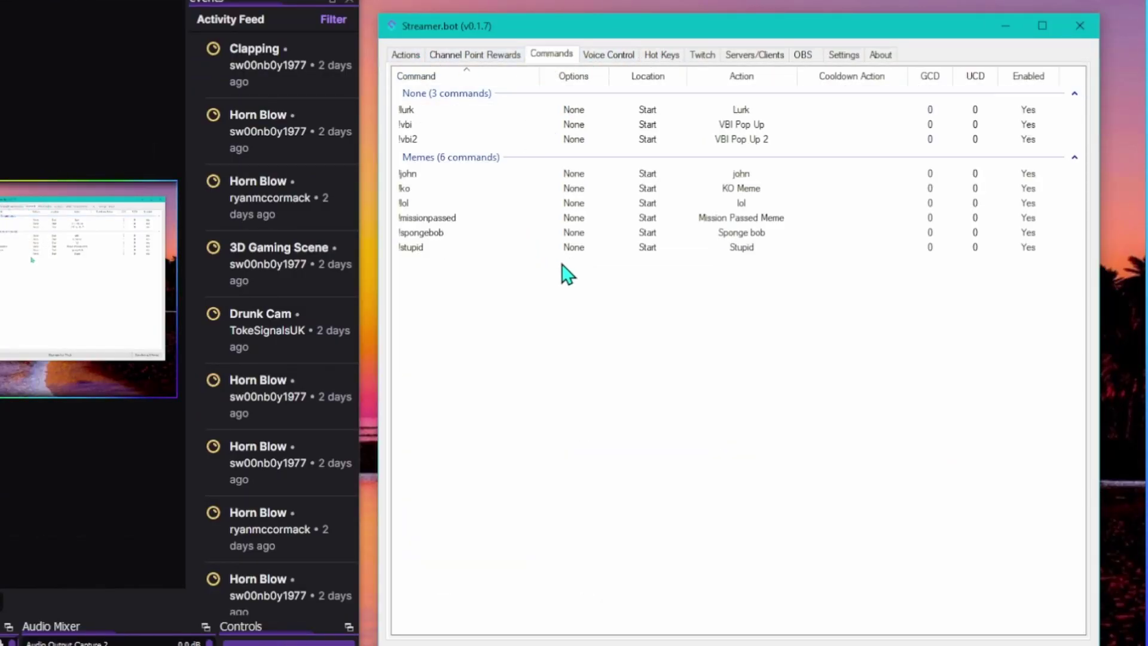
left_click(411, 57)
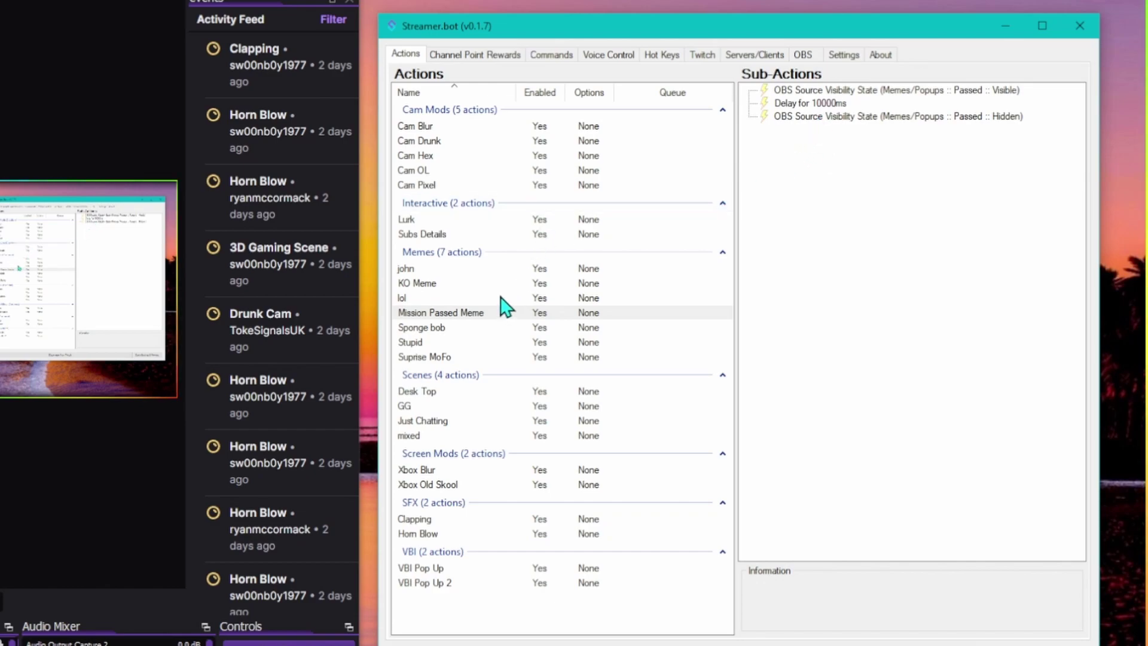
left_click(457, 328)
left_click(411, 269)
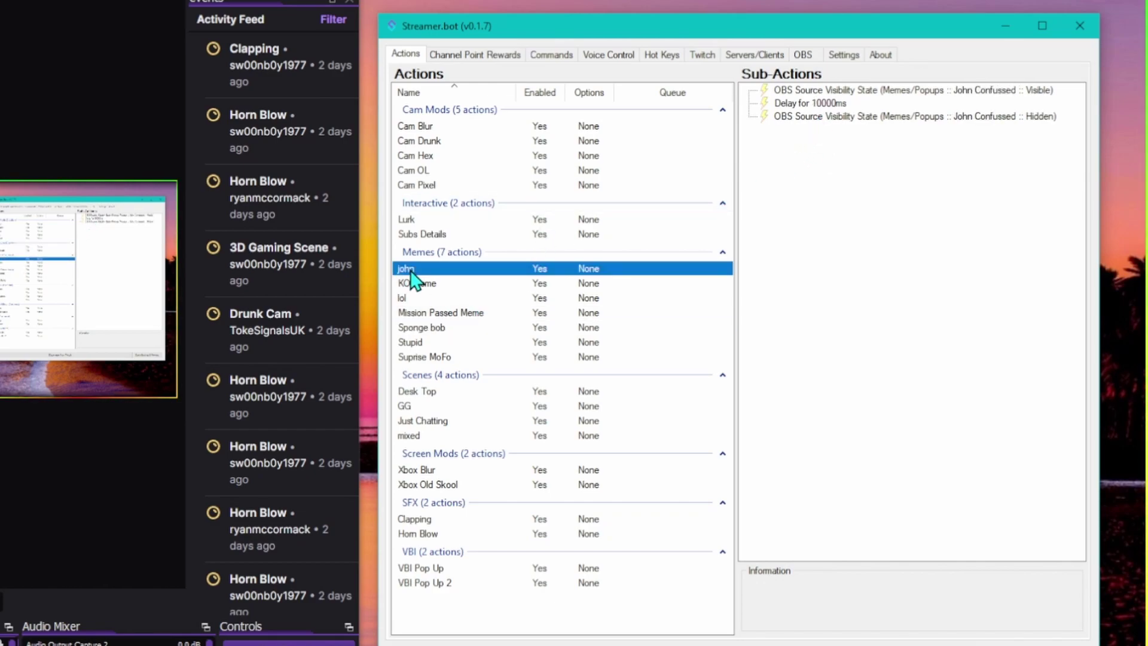
left_click(442, 285)
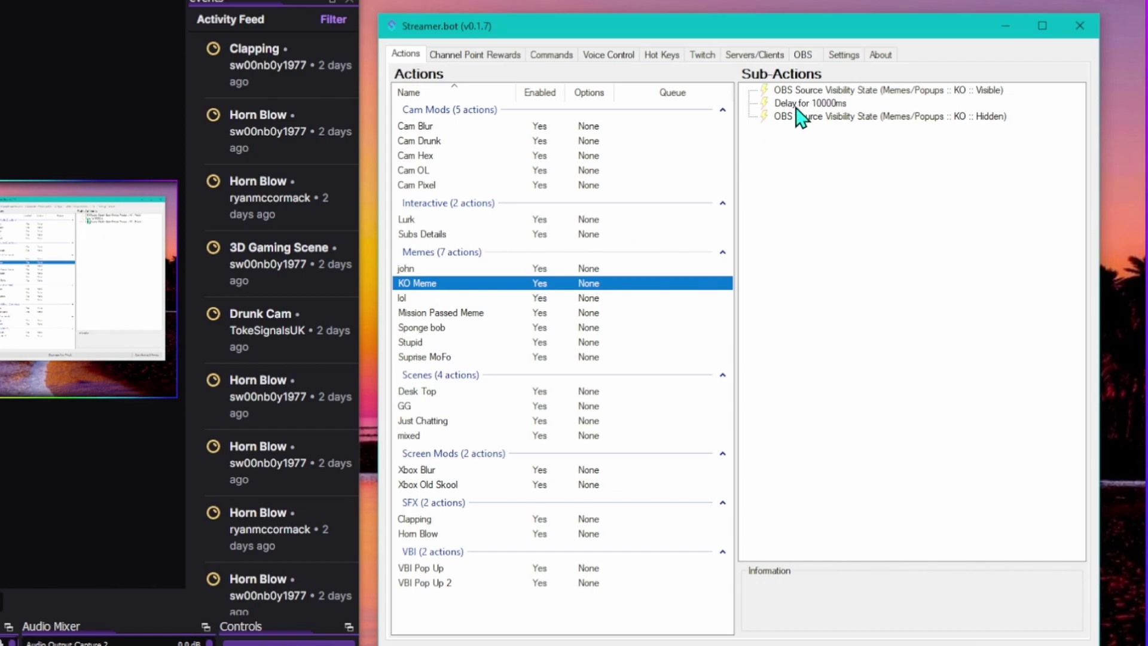
left_click(981, 91)
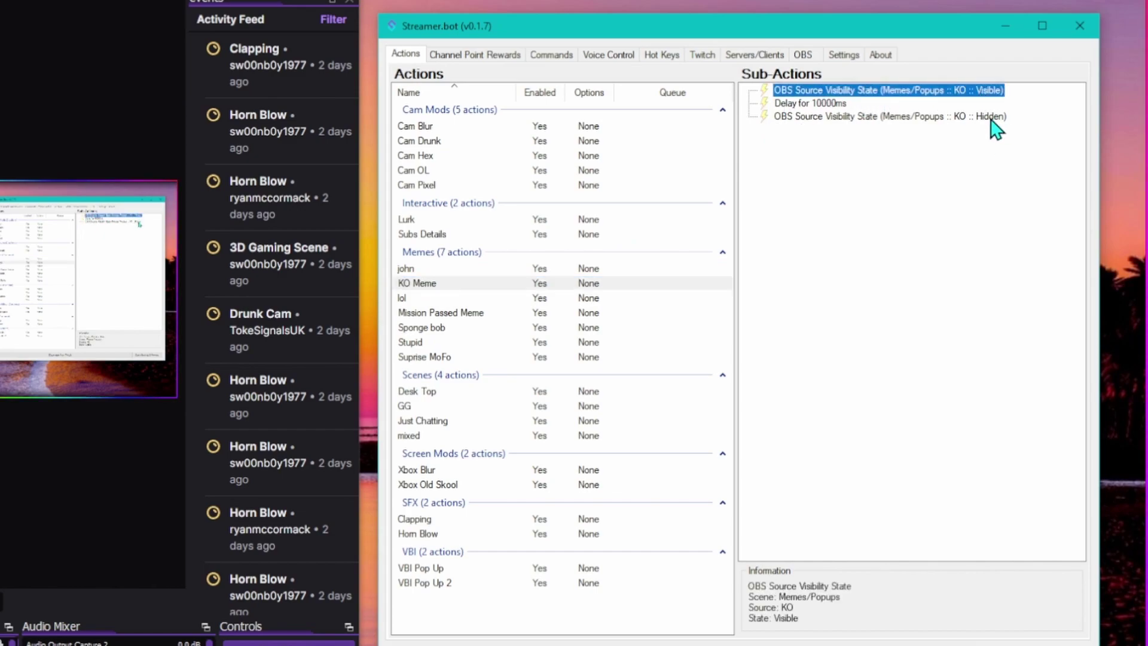
left_click(992, 117)
left_click(823, 104)
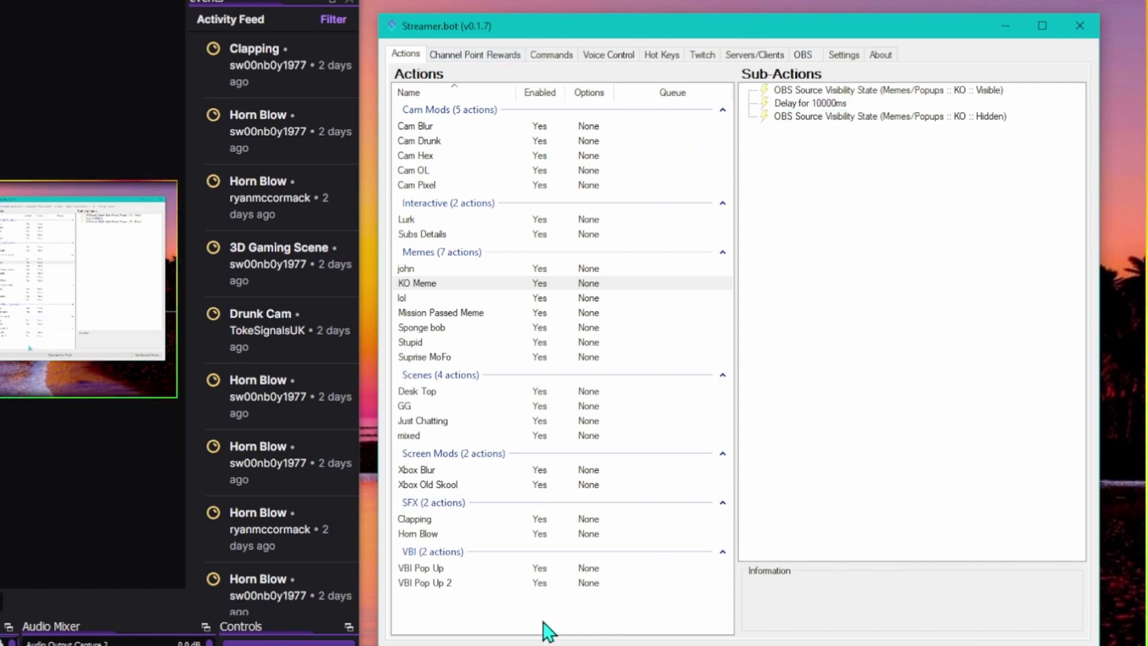
Add a new action named "lazy town" in the Memes group, keeping the Default queue
right_click(534, 595)
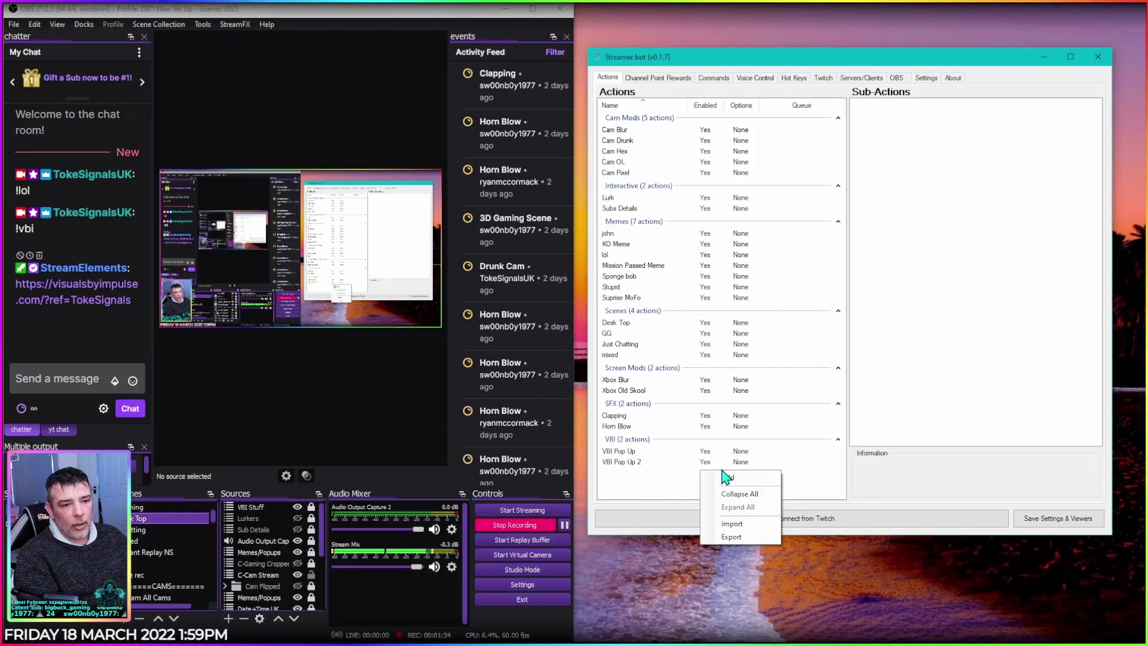
left_click(738, 480)
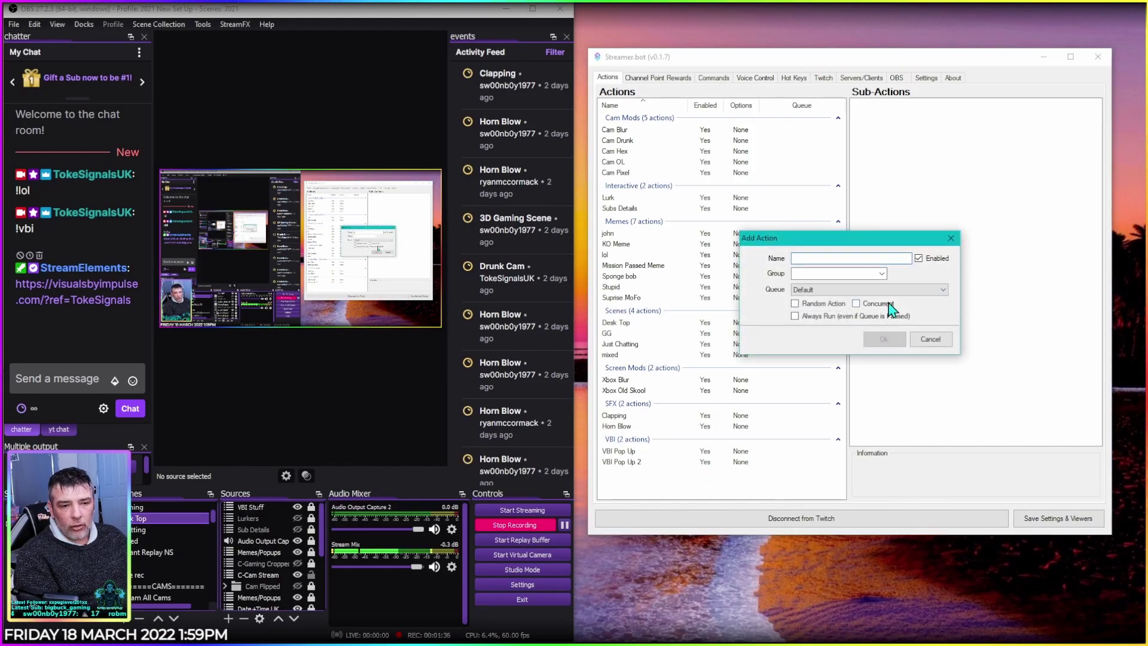
left_click_drag(849, 225, 862, 192)
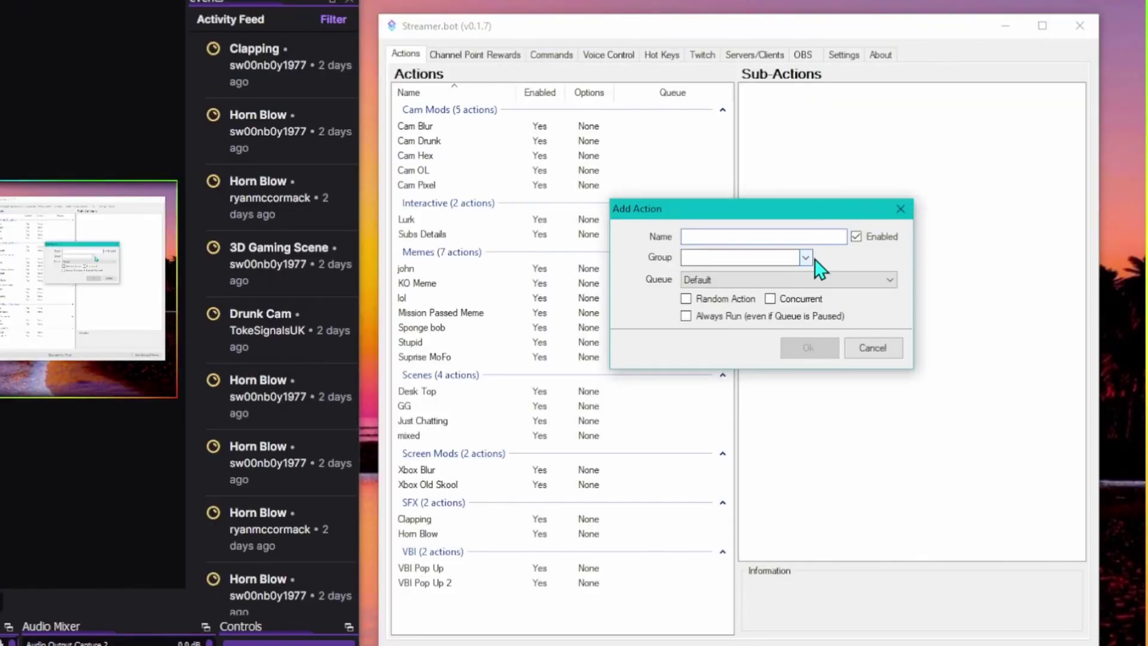
left_click(802, 259)
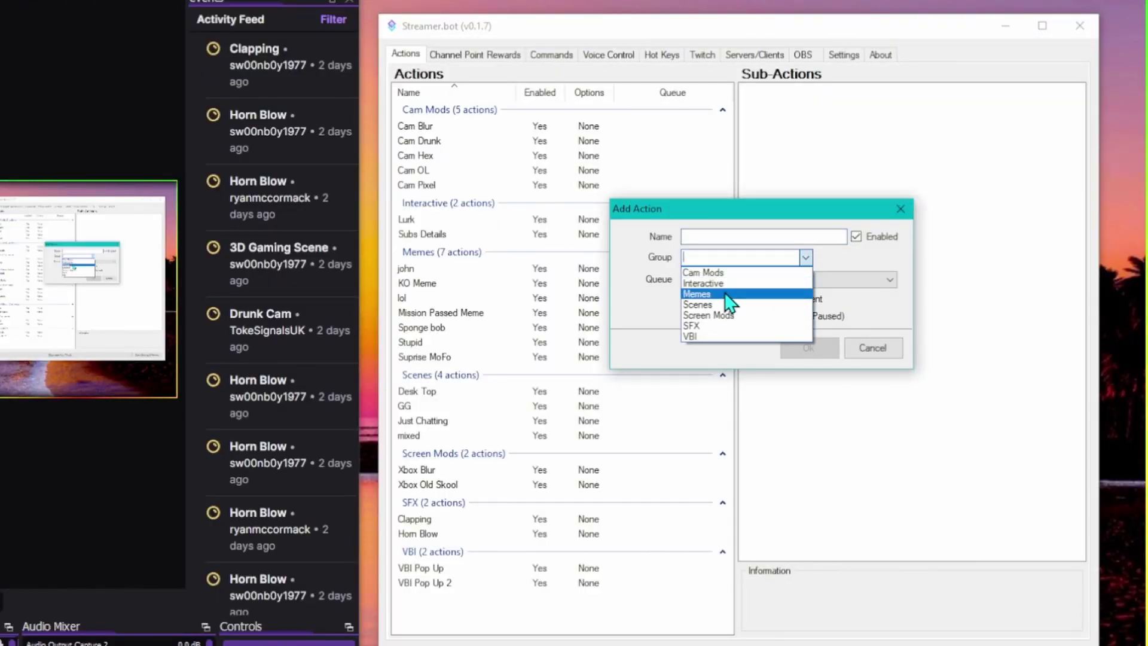
left_click(732, 293)
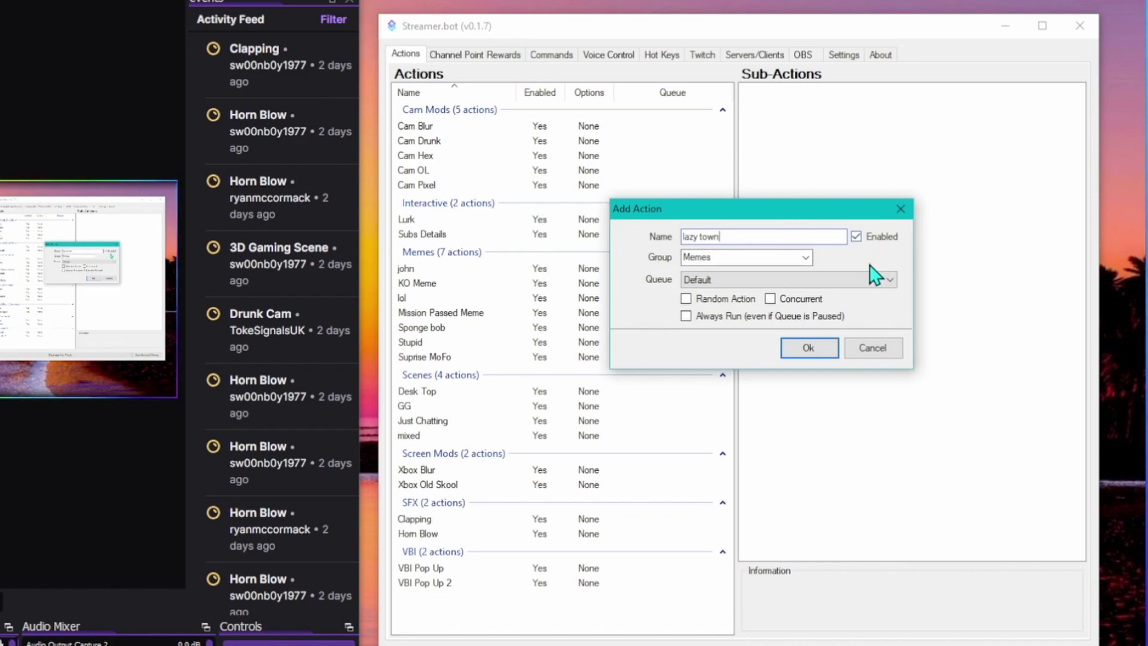
left_click(806, 347)
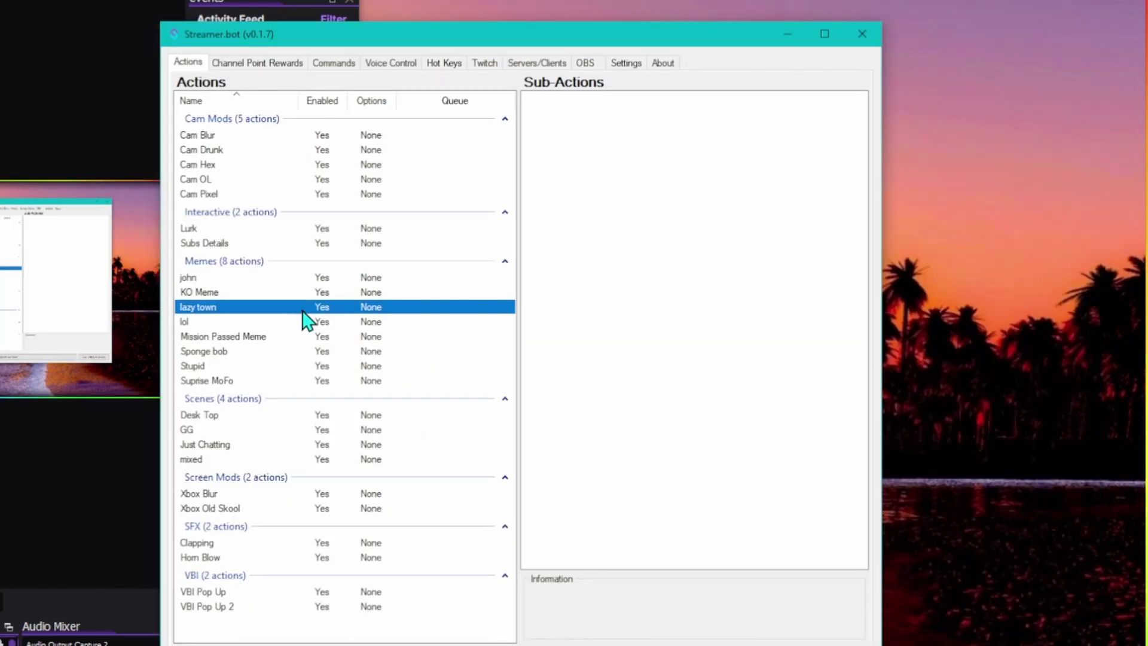
Start an OBS Set Source Visibility State sub-action for lazy town and set its scene to Memes/Popups
right_click(679, 197)
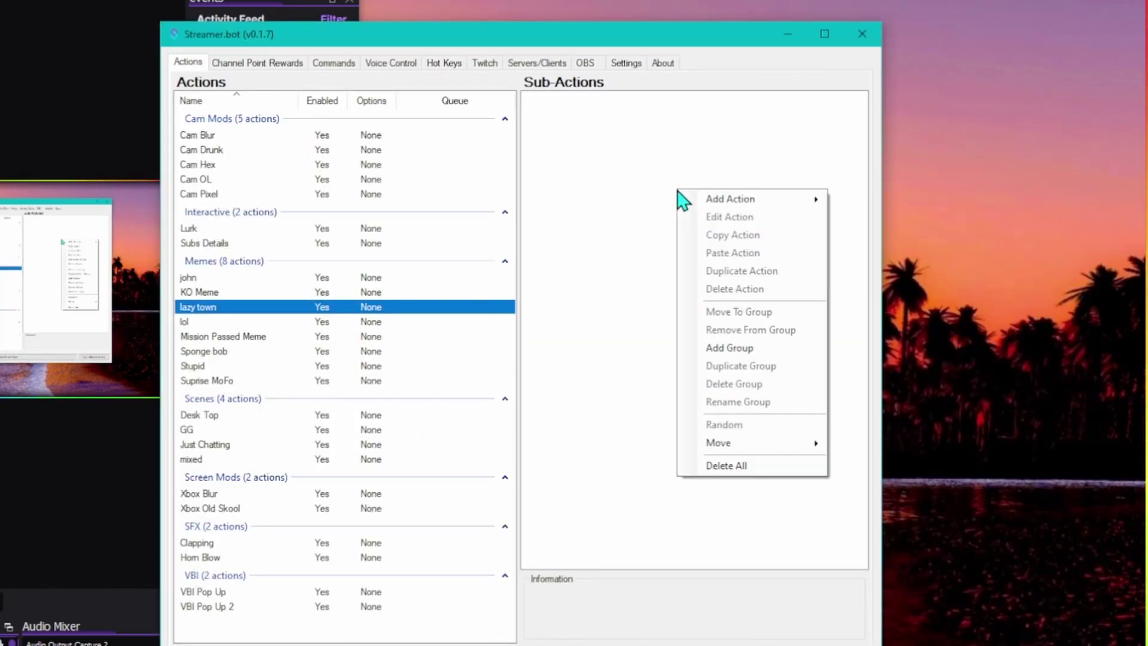
mouse_move(712, 204)
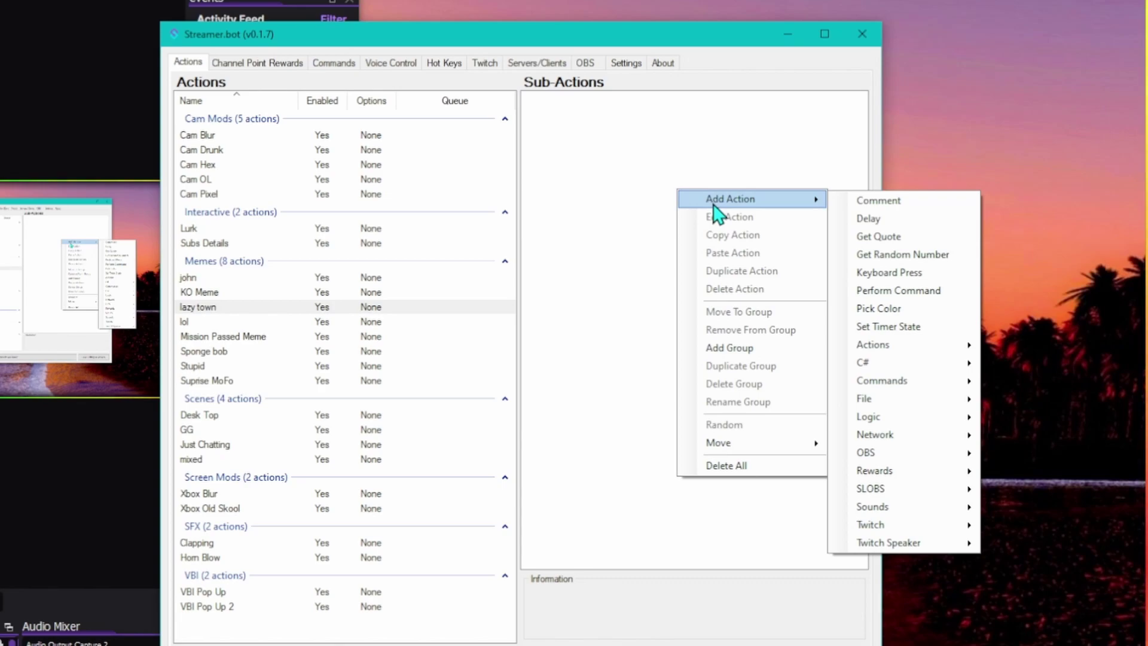
mouse_move(852, 450)
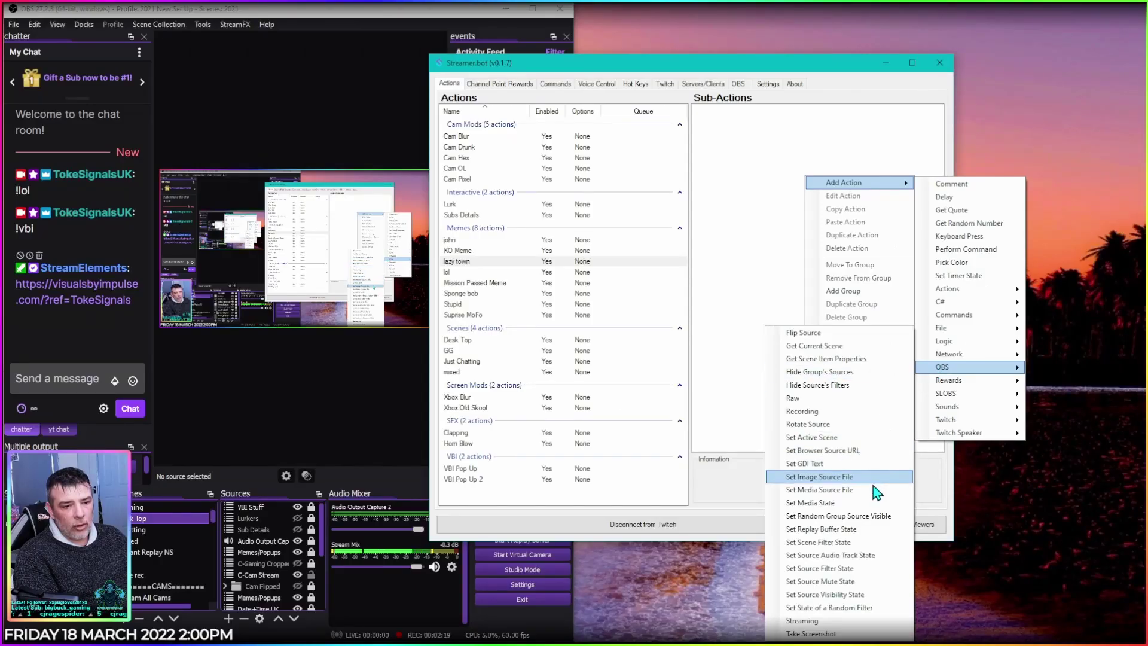
left_click(830, 594)
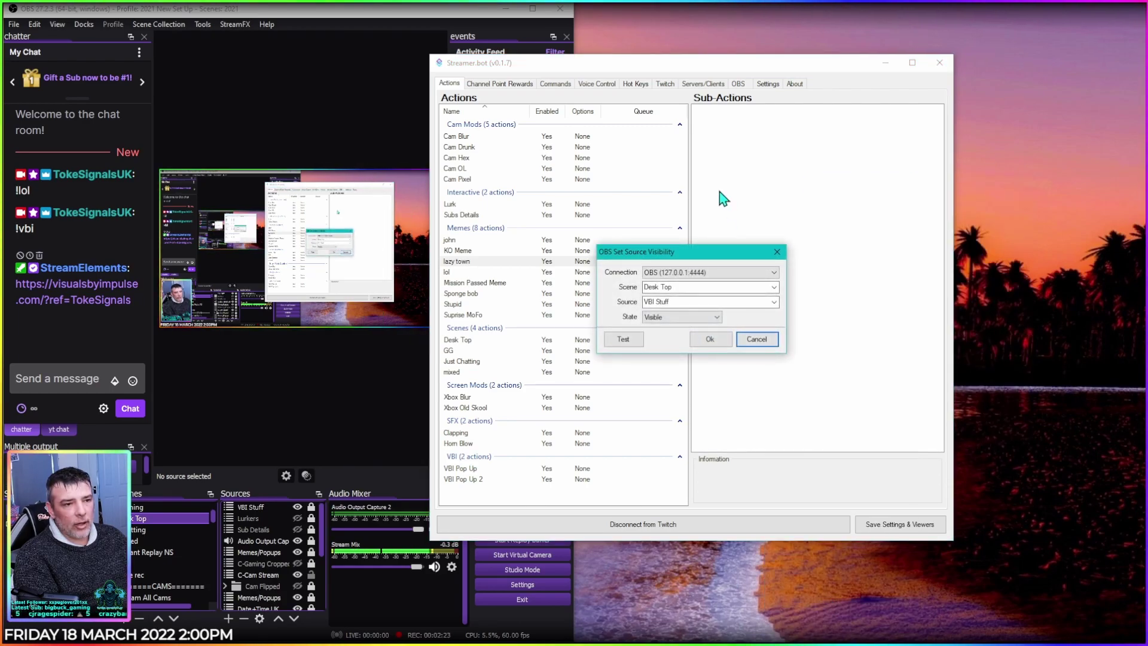
left_click_drag(699, 255, 807, 163)
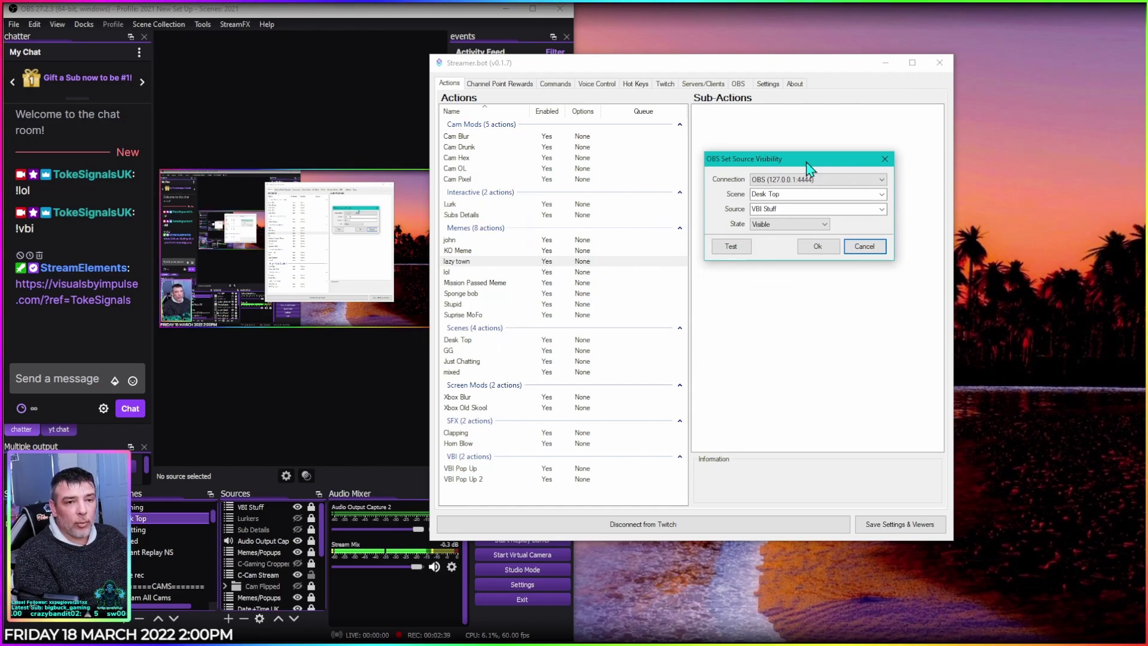
left_click_drag(807, 162, 822, 155)
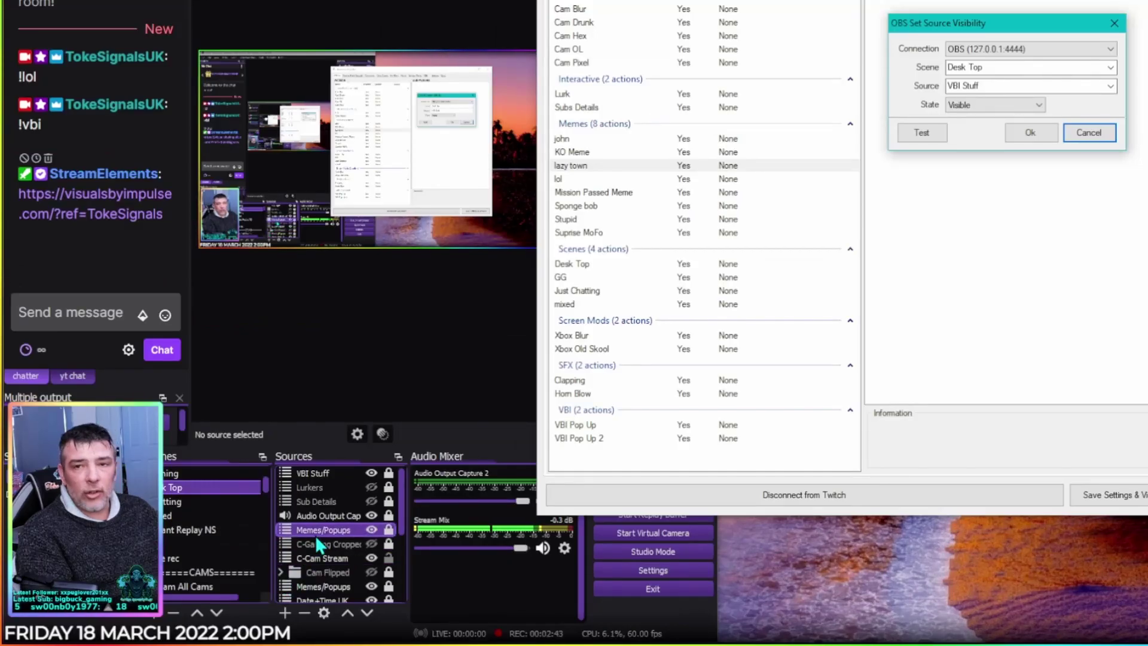
scroll(323, 550, "down", 2)
scroll(326, 556, "up", 2)
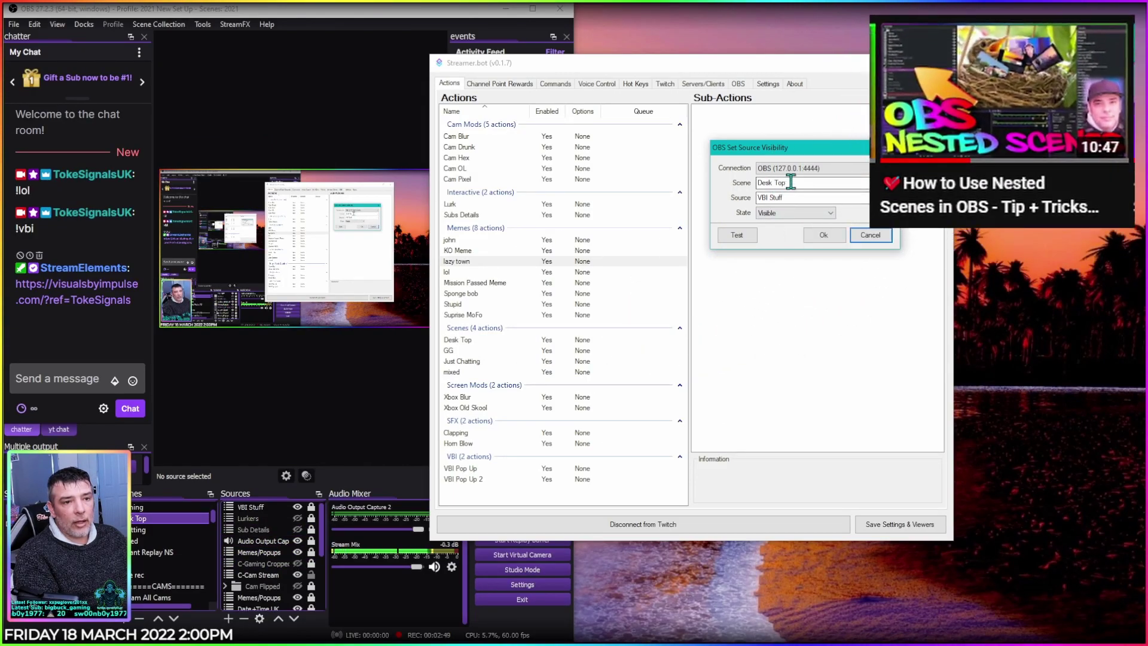
left_click(857, 186)
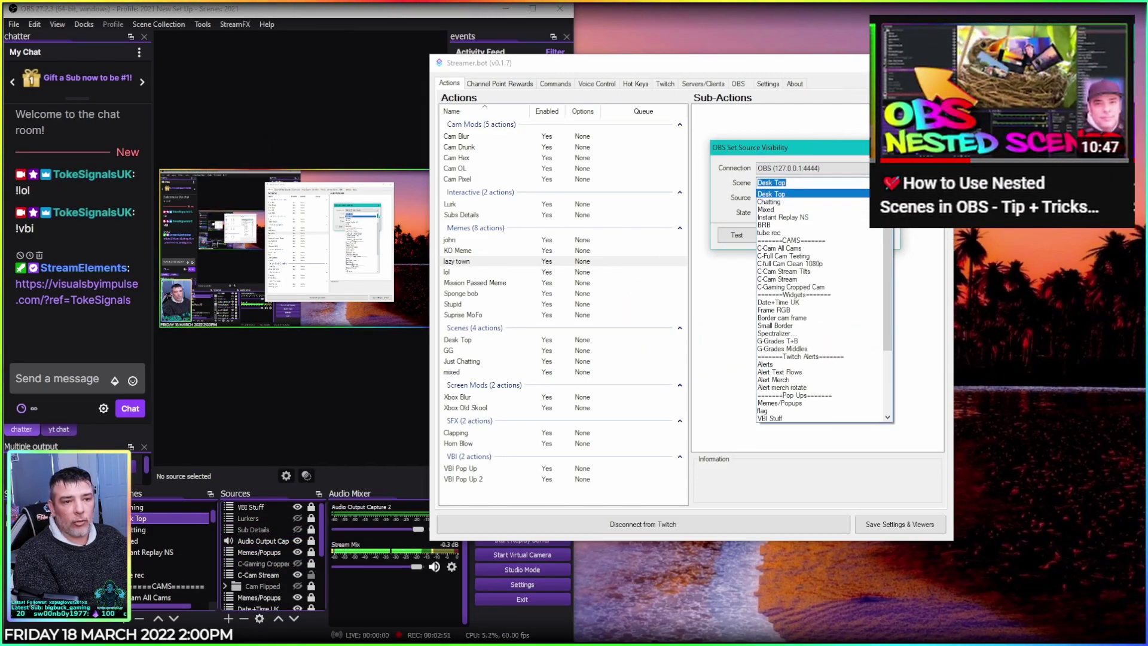
scroll(832, 365, "down", 3)
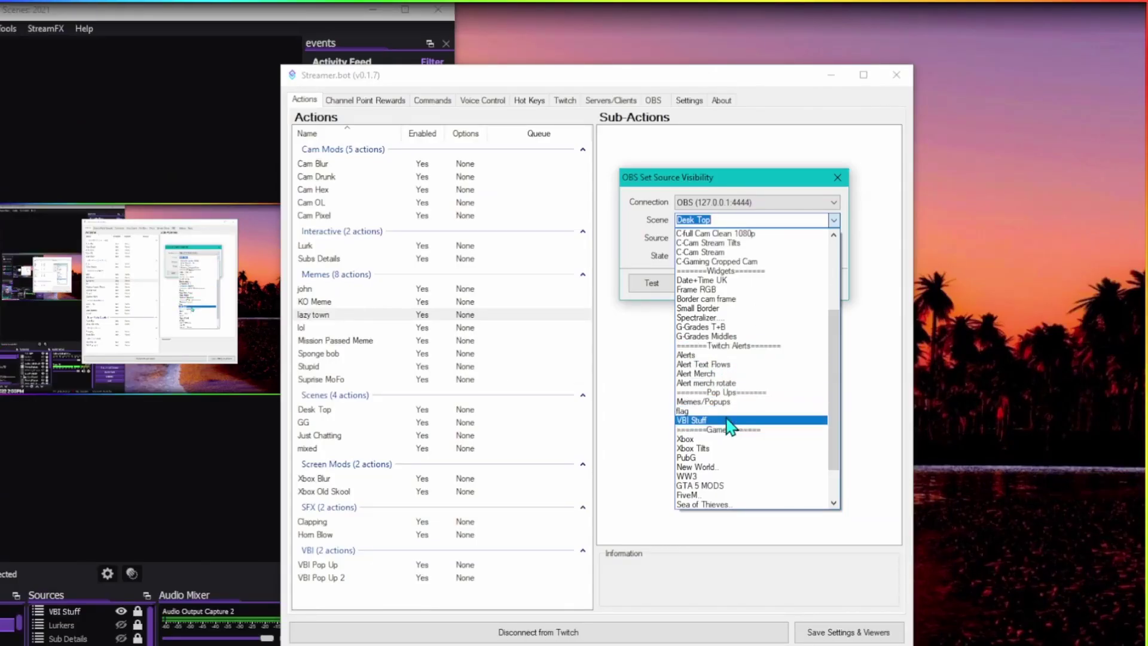
left_click(734, 402)
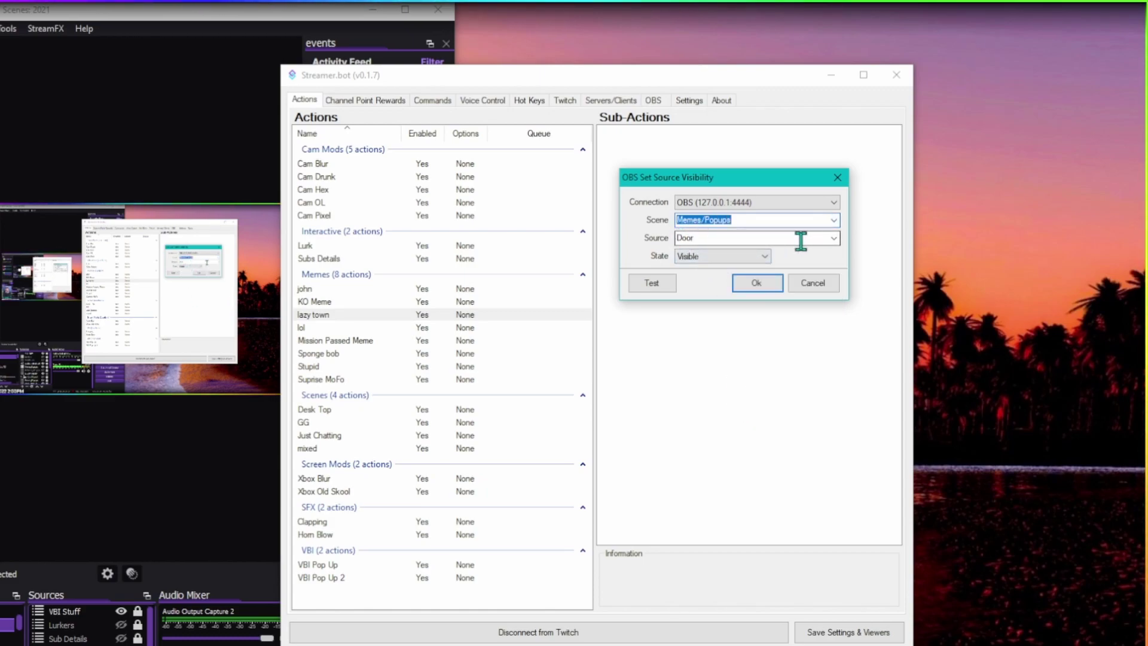
Set the sub-action's source to "kids watch" with the state Visible, and save it
left_click(832, 239)
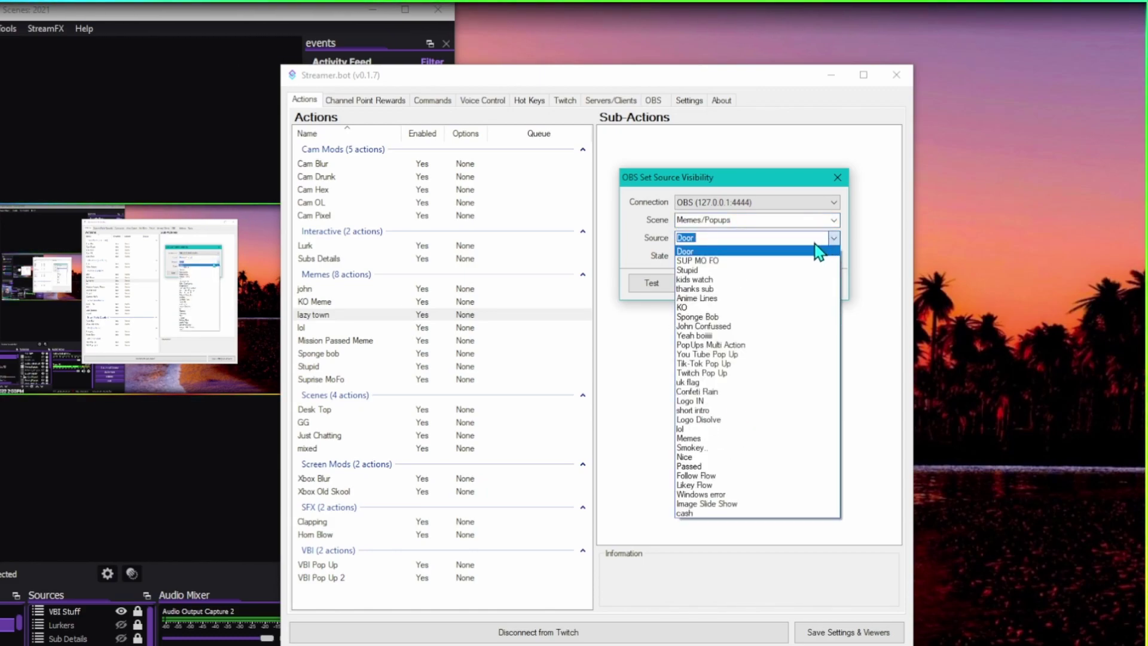
left_click(717, 280)
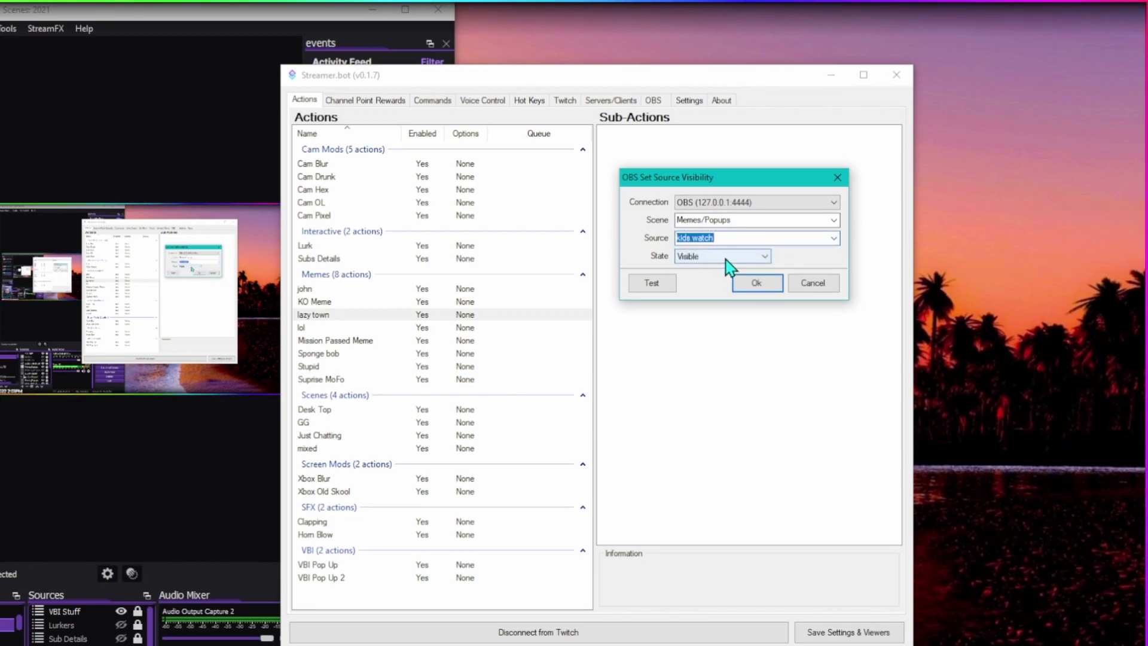
left_click(756, 283)
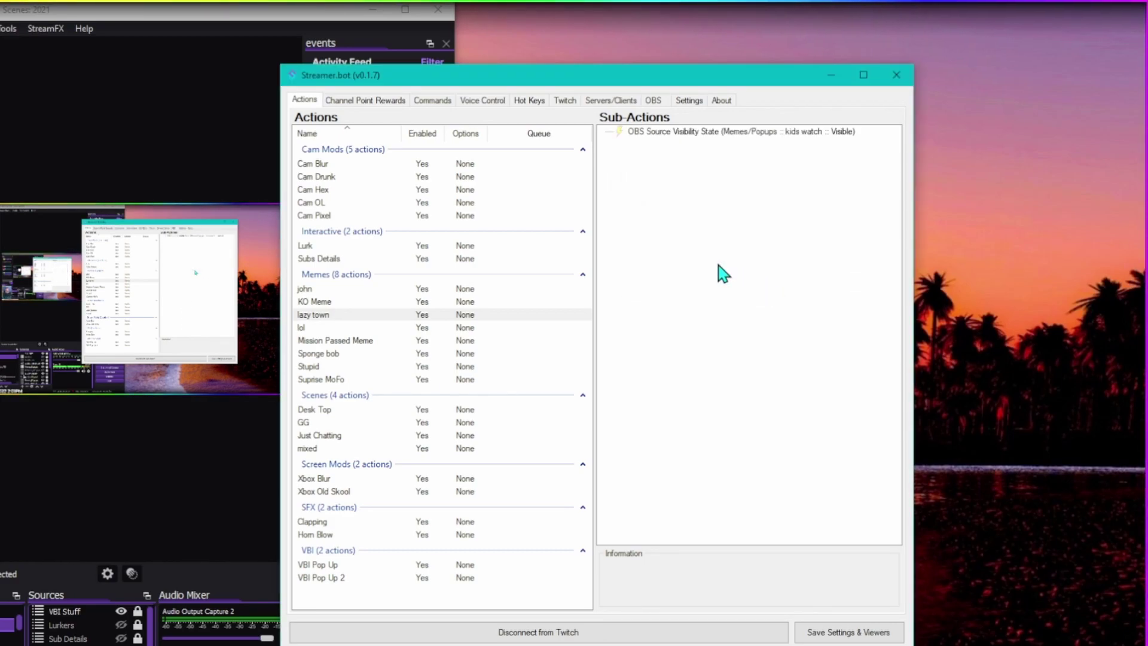
right_click(681, 192)
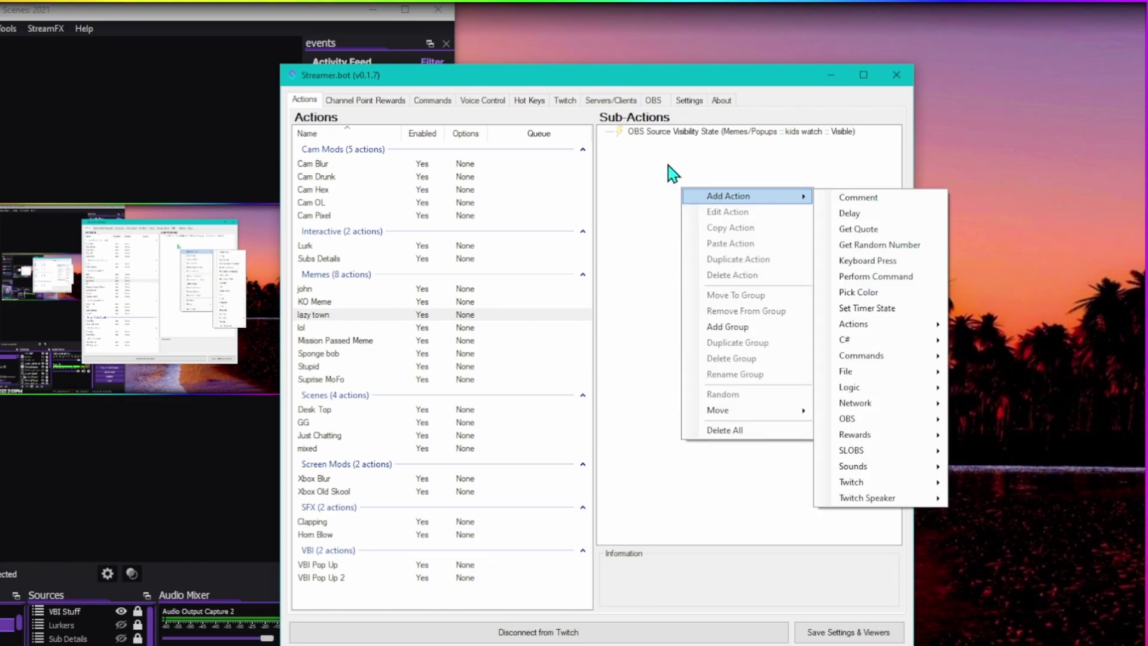
left_click(629, 118)
left_click(630, 132)
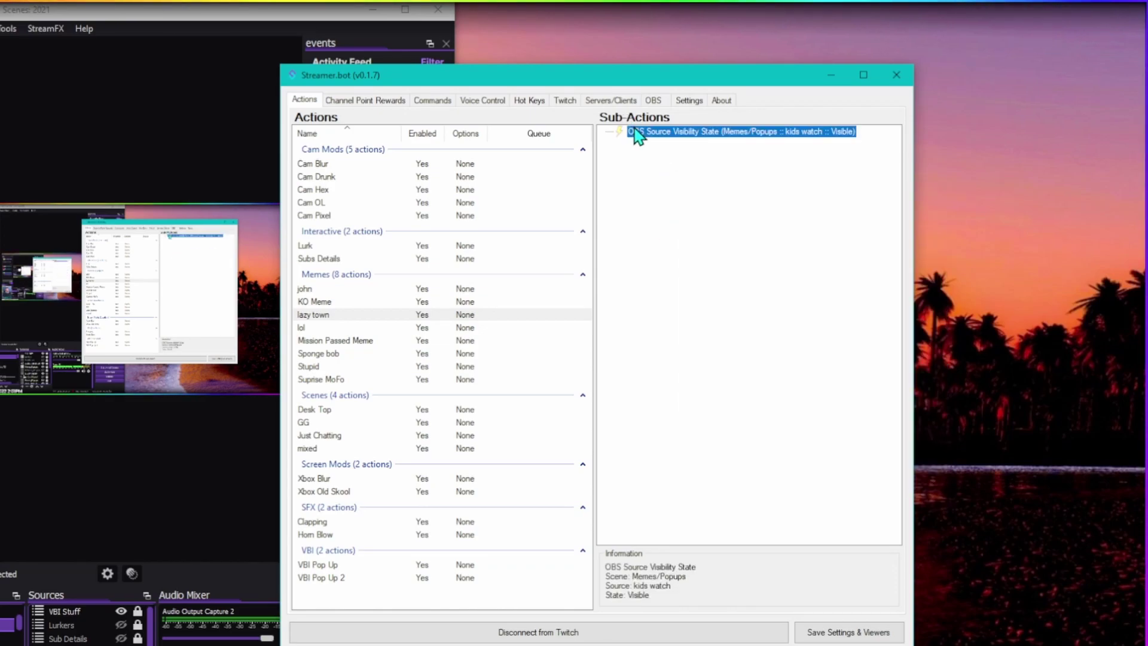
left_click(390, 314)
left_click(724, 132)
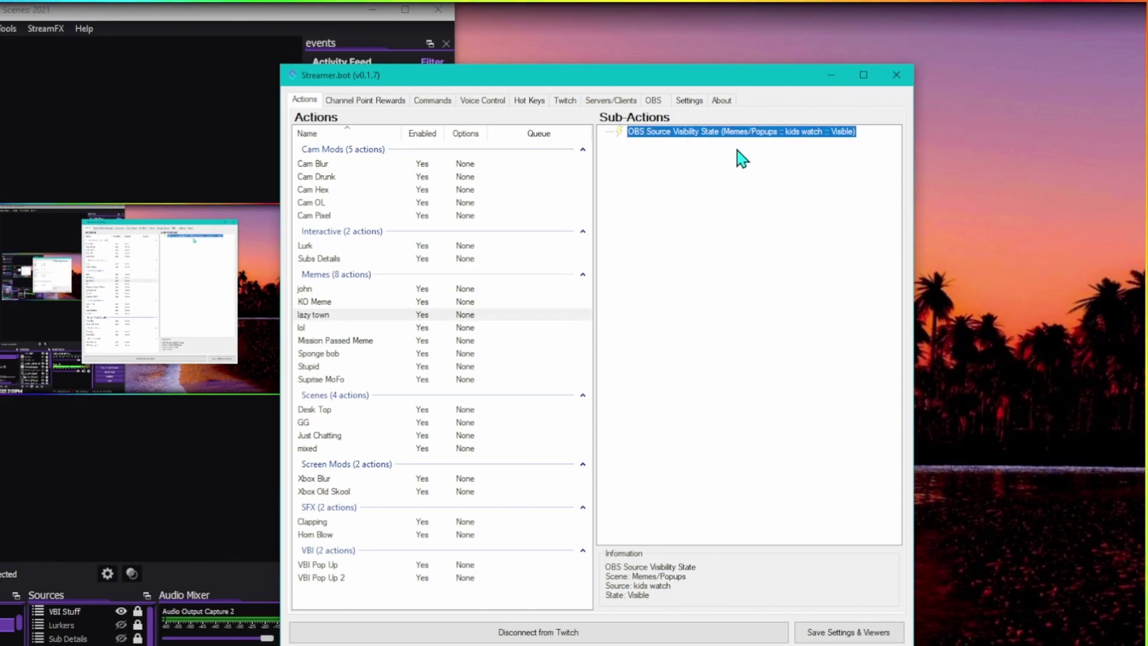
Add a Delay sub-action of 10000 milliseconds to the lazy town action
right_click(694, 188)
mouse_move(726, 194)
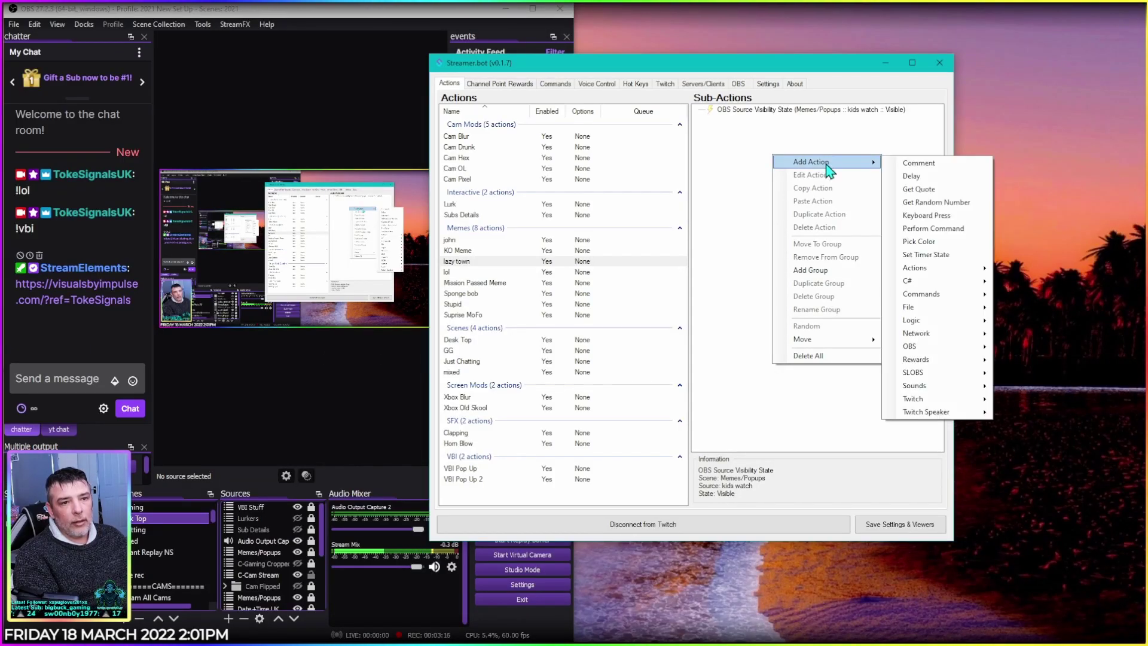
left_click(914, 176)
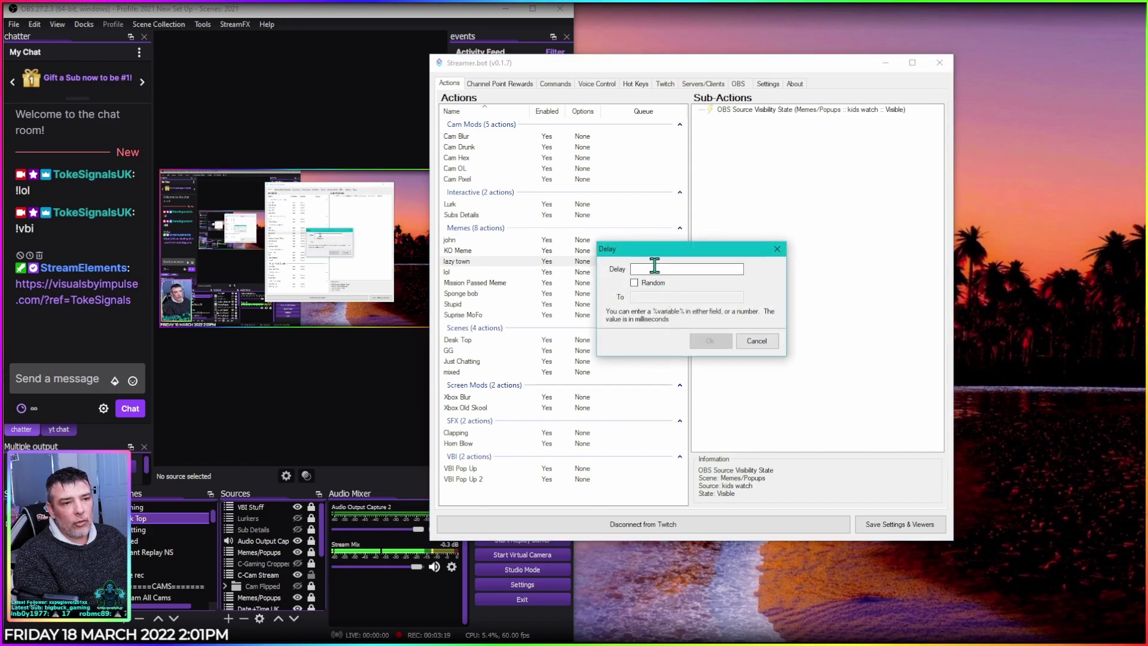
type("1")
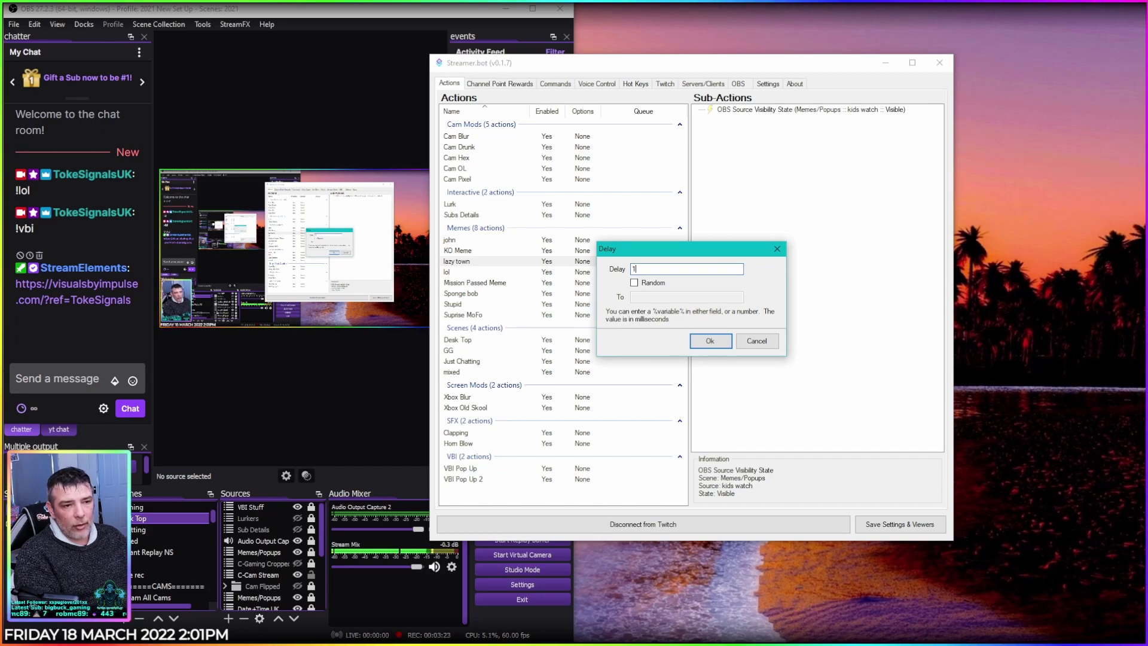
type("0000")
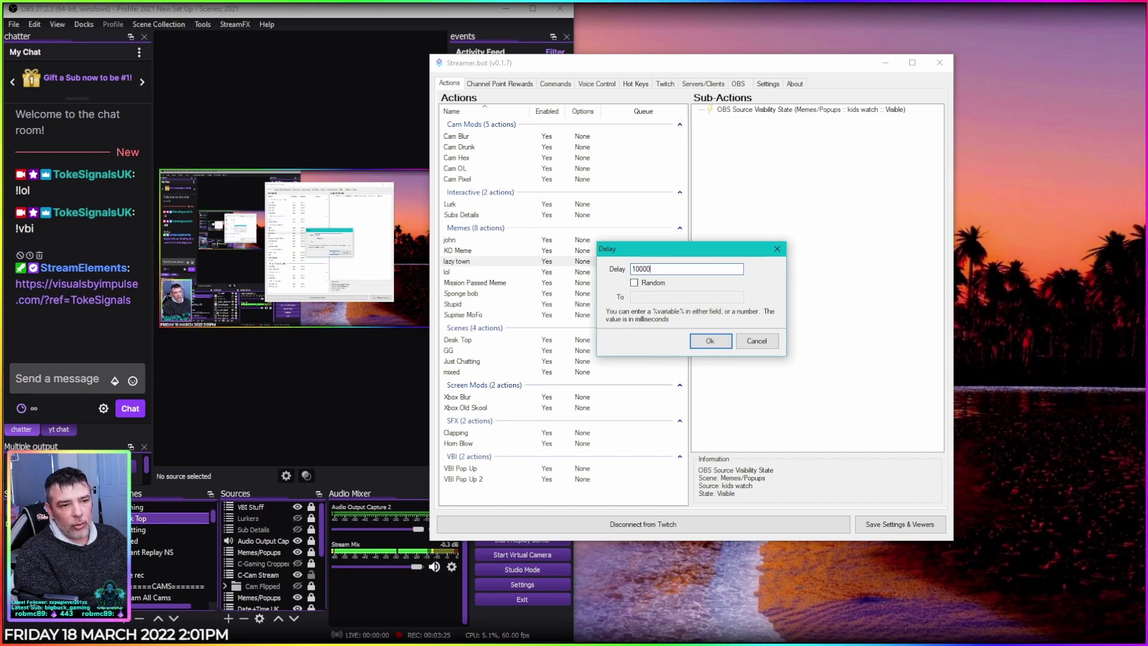
left_click(710, 341)
Duplicate the kids watch source visibility sub-action so that a copy follows the delay
left_click(778, 160)
left_click(837, 112)
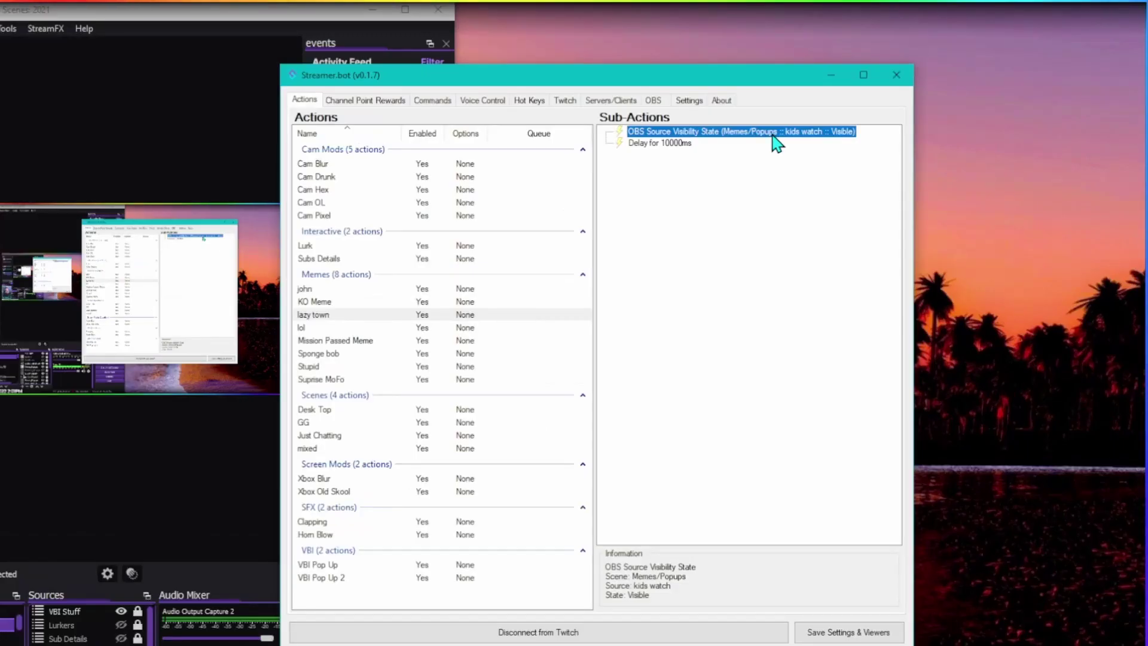
right_click(743, 210)
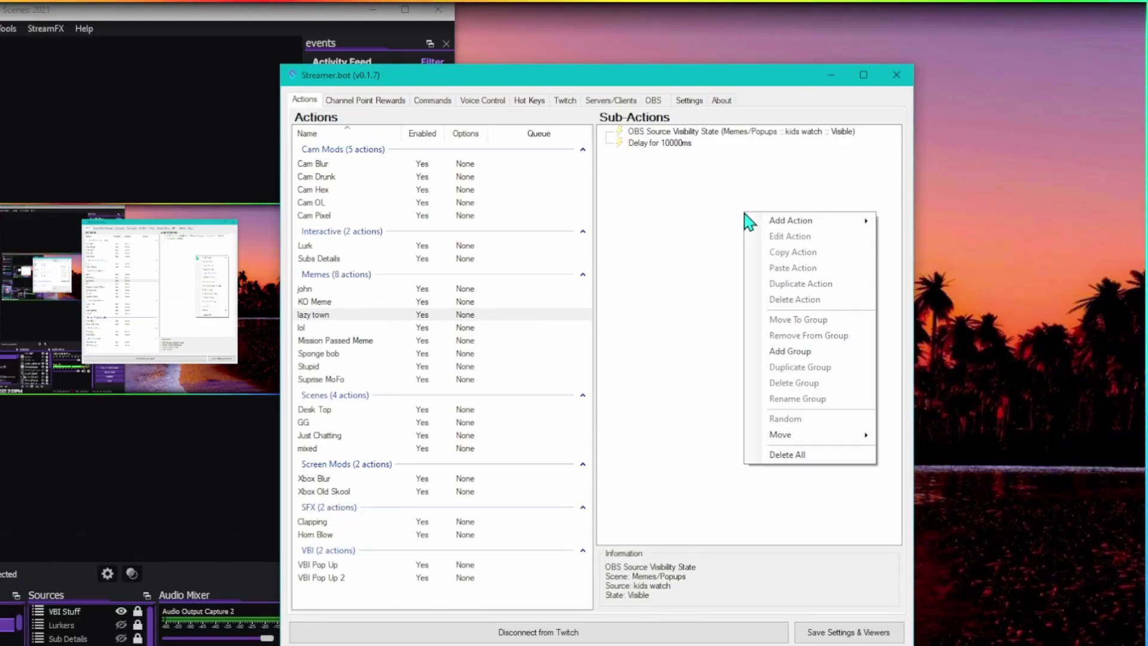
left_click(709, 250)
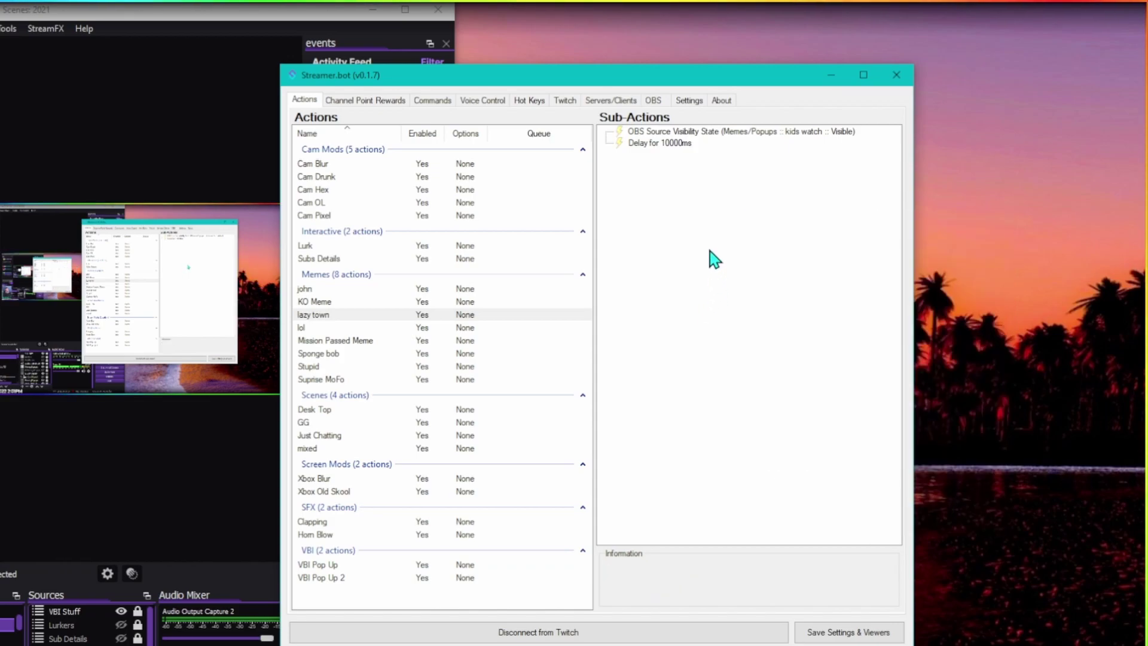
left_click(735, 131)
right_click(735, 132)
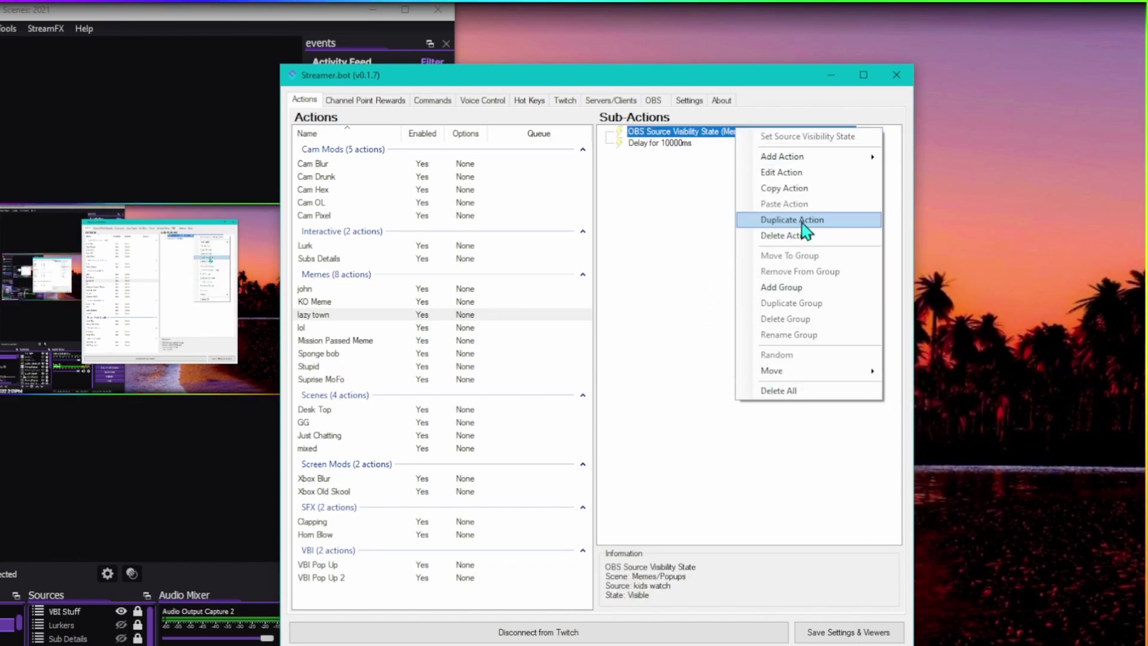
left_click(799, 218)
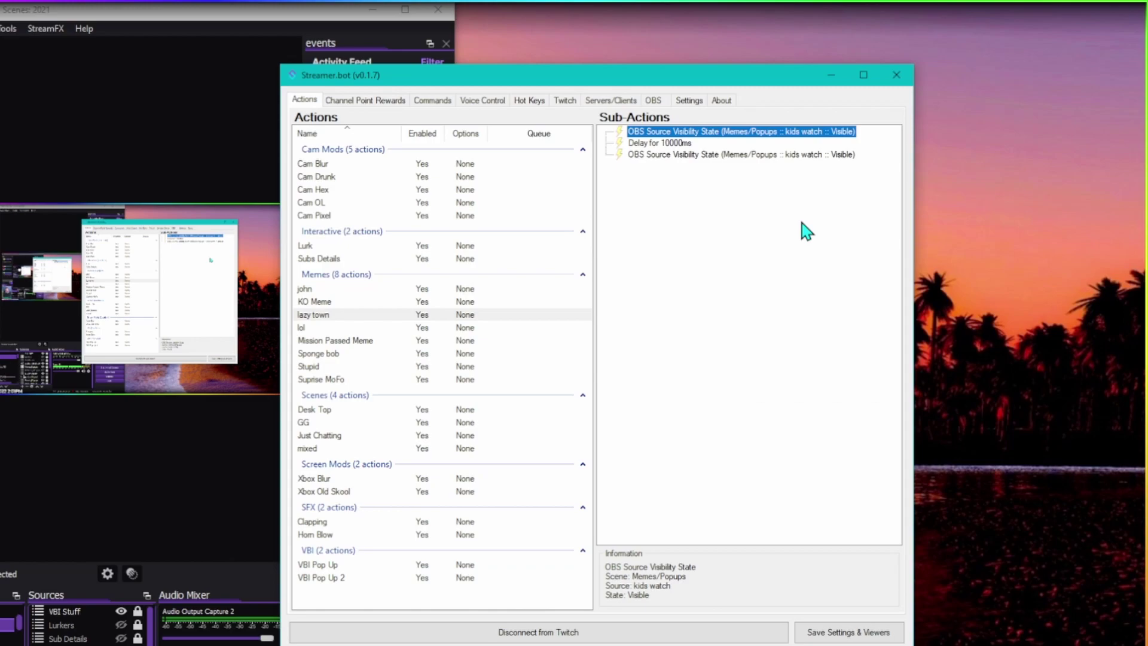
Set the state of the duplicated kids watch visibility sub-action to Hidden and save it
double_click(801, 155)
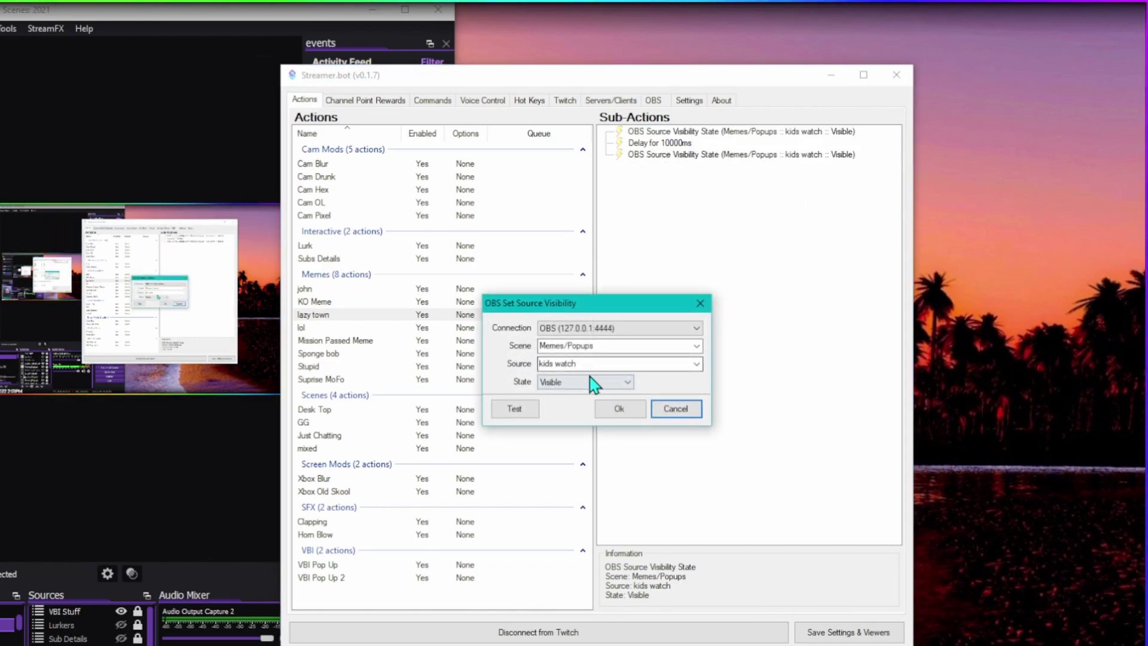
left_click(574, 399)
left_click(635, 409)
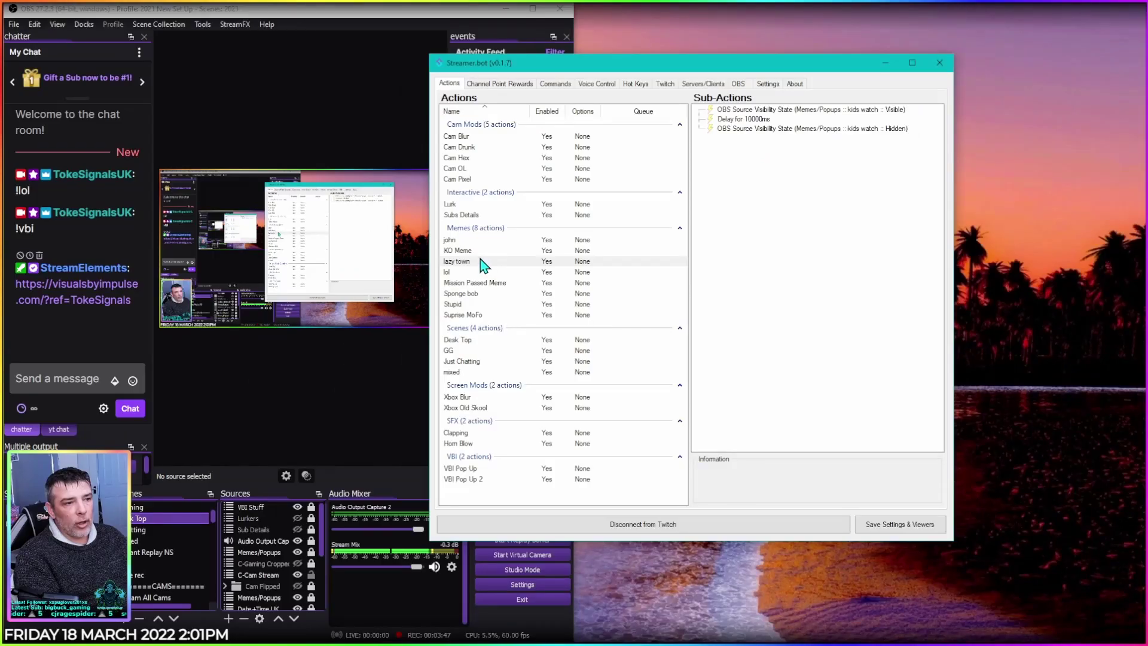
Check the order of lazy town's sub-actions and compare them with those of the existing Cam Mods and john actions
left_click(337, 317)
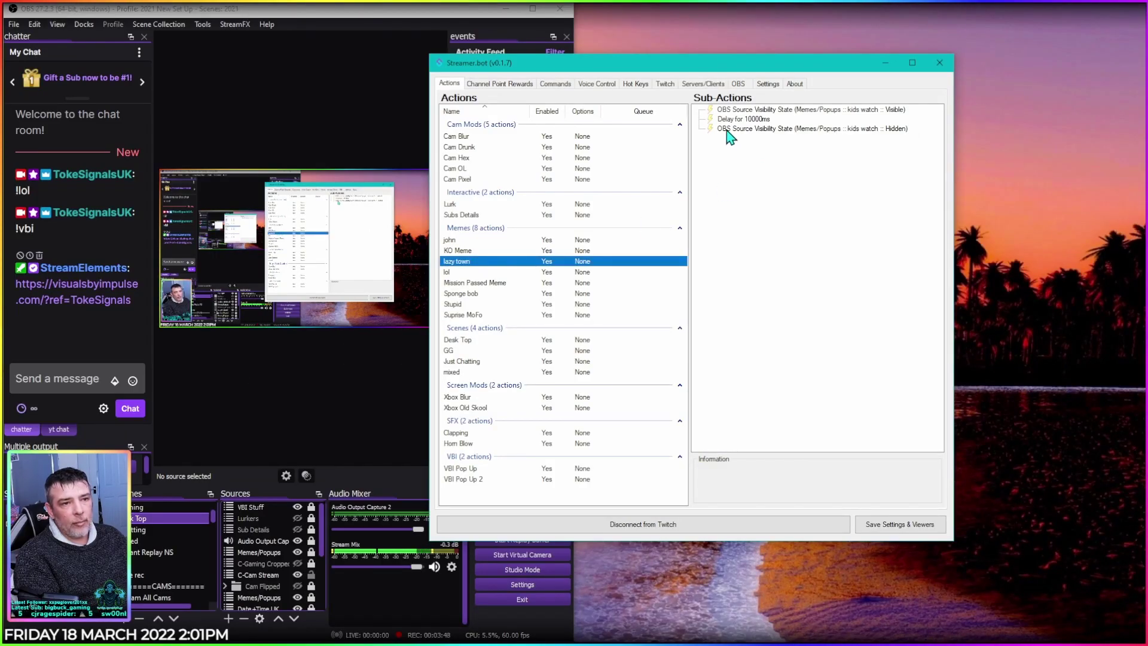
left_click(767, 111)
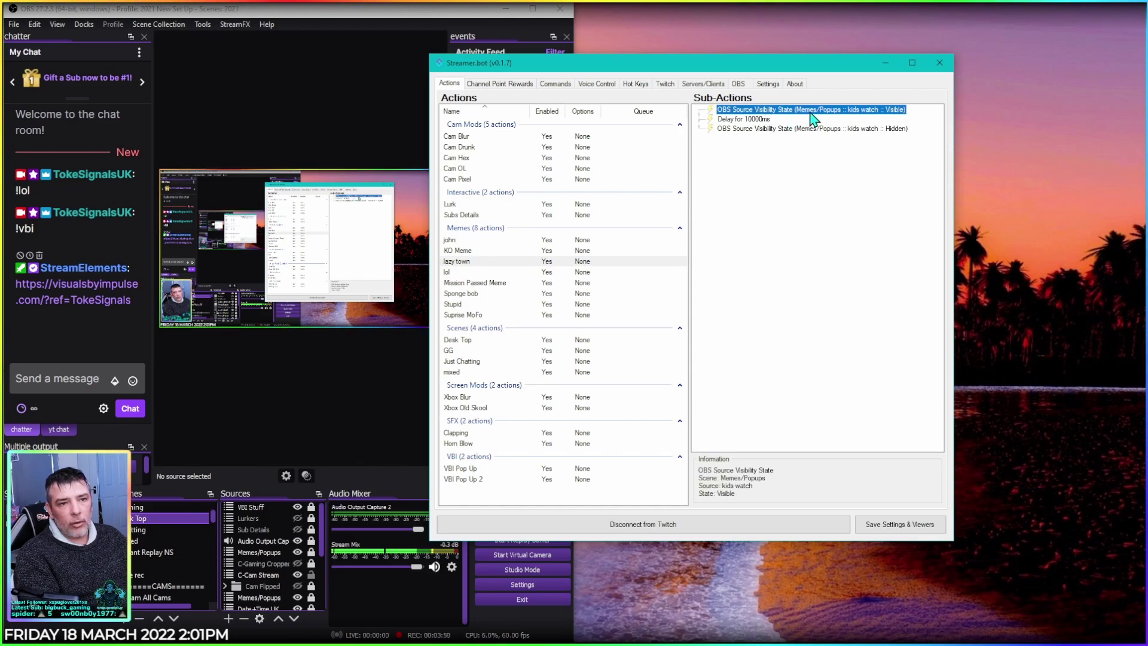
left_click(765, 120)
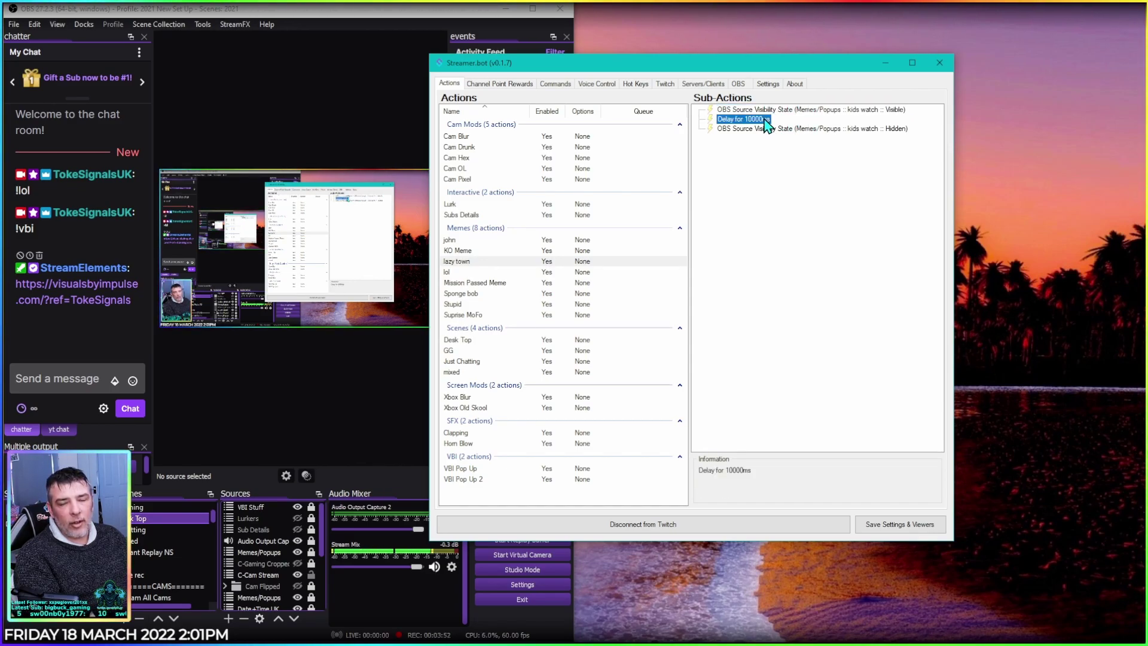
left_click(819, 130)
left_click(762, 177)
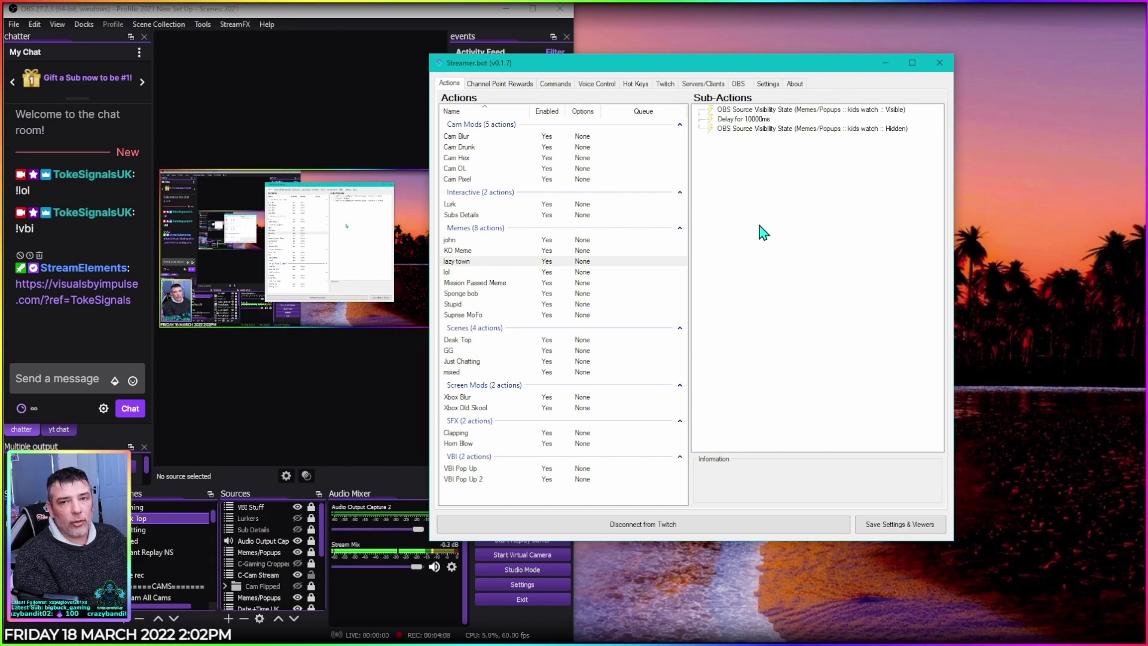
left_click(512, 124)
left_click(513, 146)
left_click(514, 168)
left_click(526, 189)
left_click(487, 179)
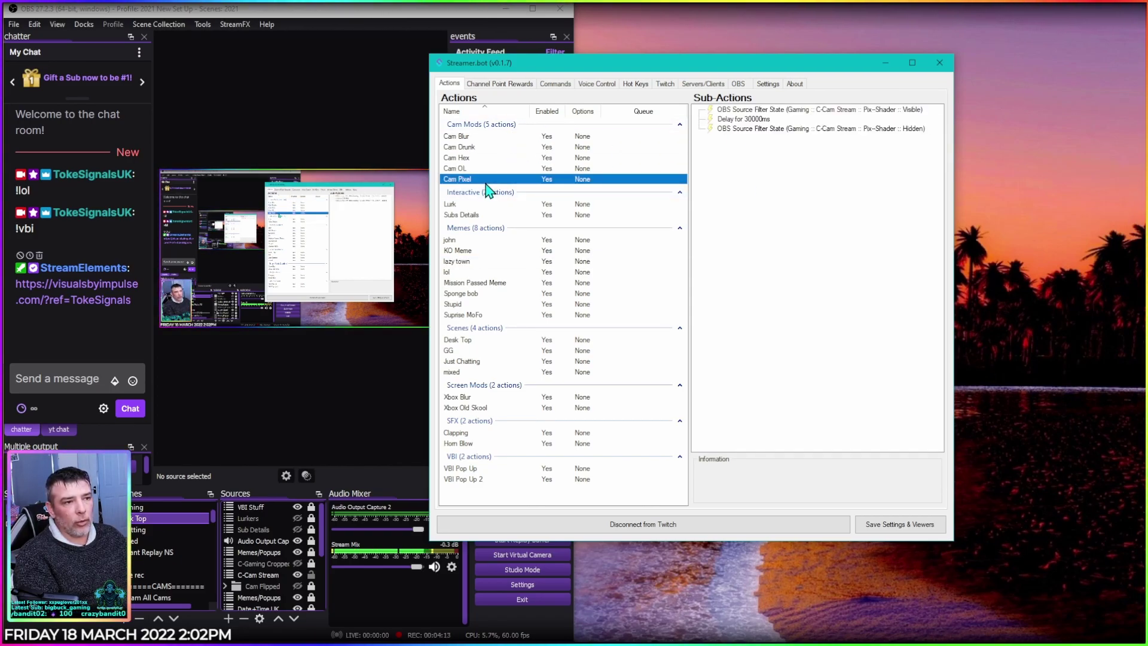
left_click(492, 240)
left_click(508, 263)
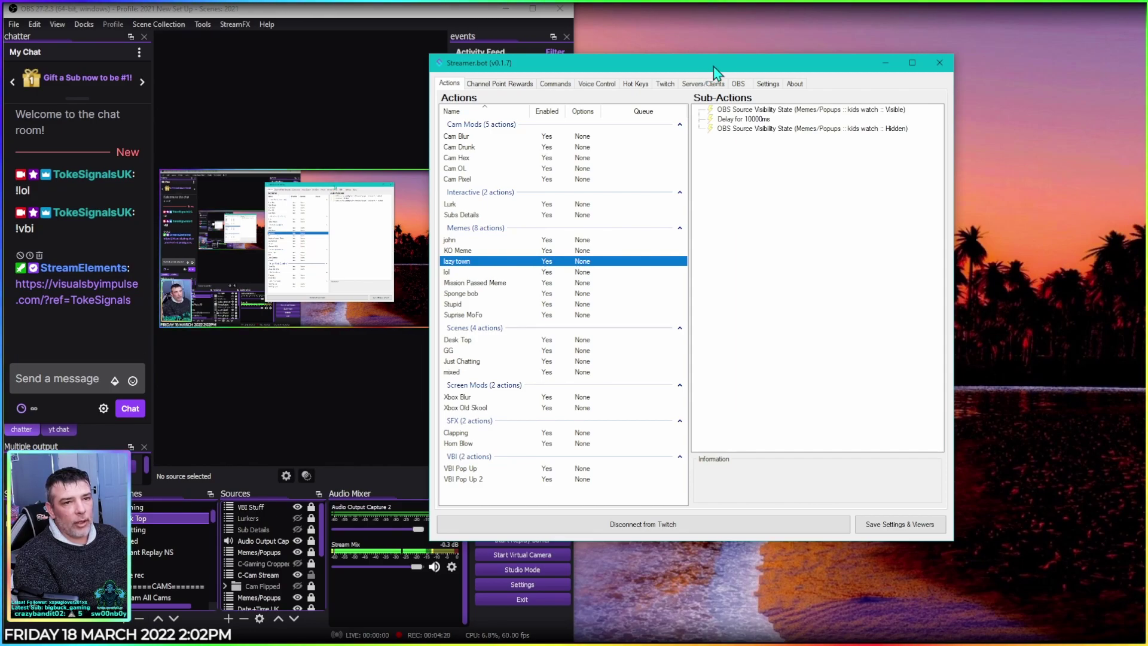
Start a new chat command with the text !lazytown and assign it to the Memes group
left_click_drag(713, 68, 855, 54)
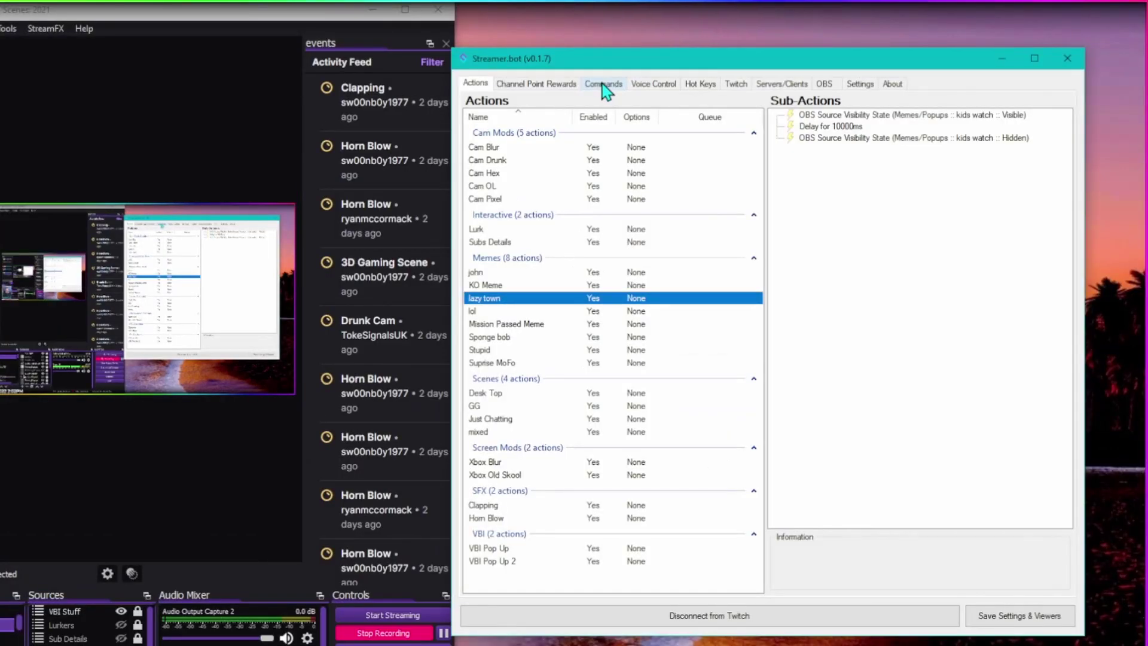
left_click(696, 70)
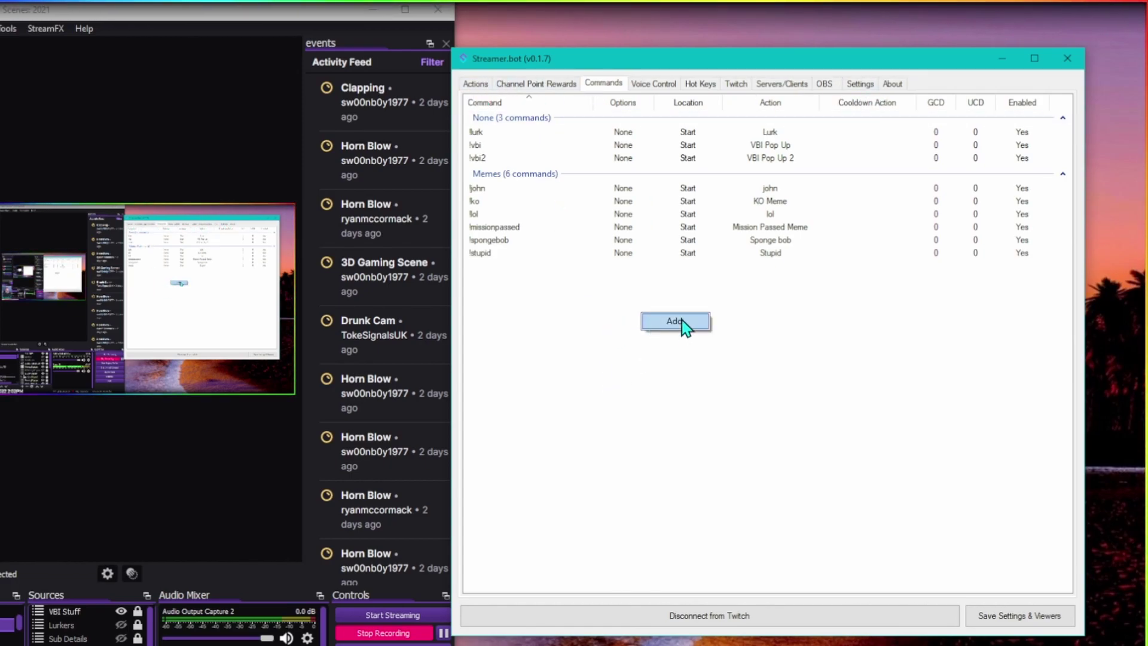
right_click(683, 328)
left_click(699, 336)
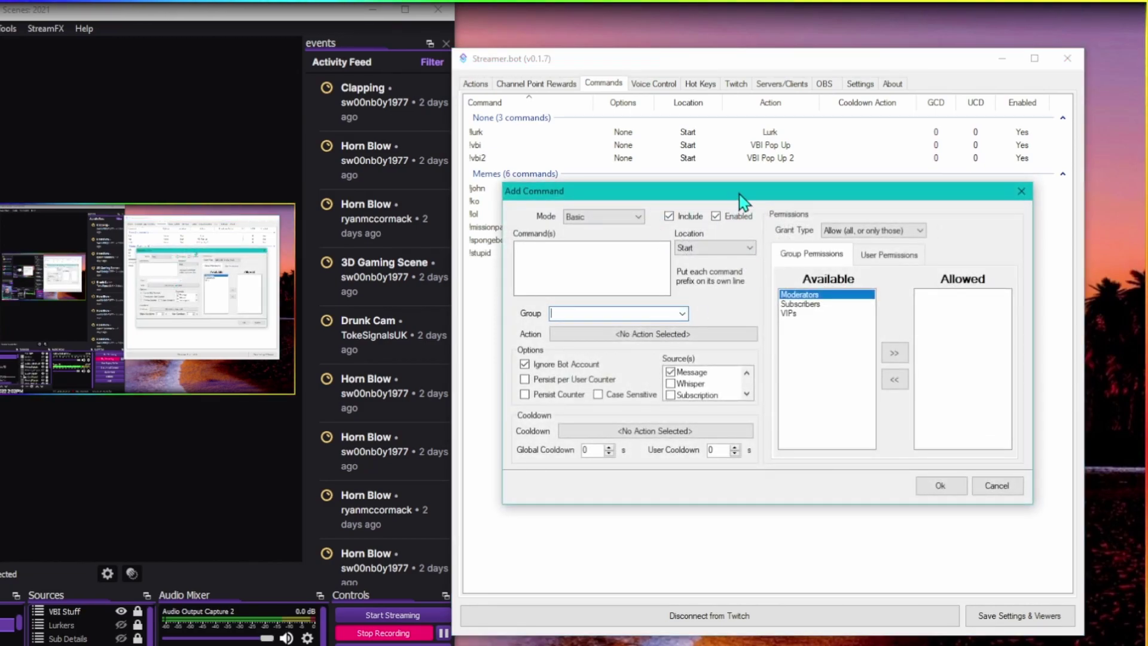
left_click_drag(743, 192, 746, 297)
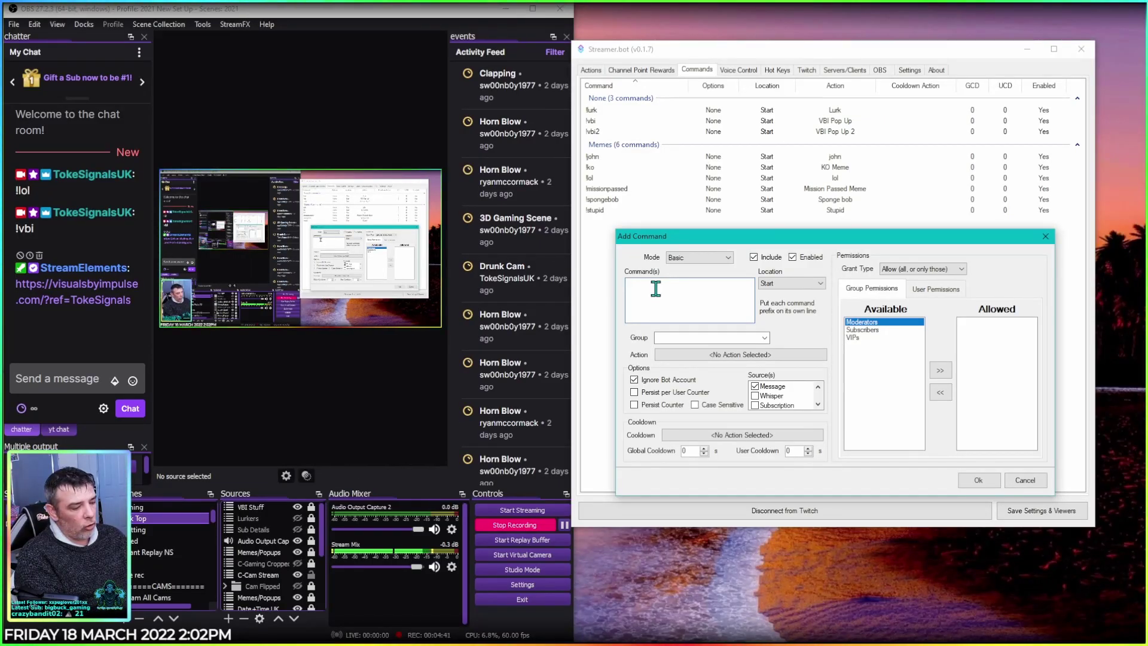
type("!")
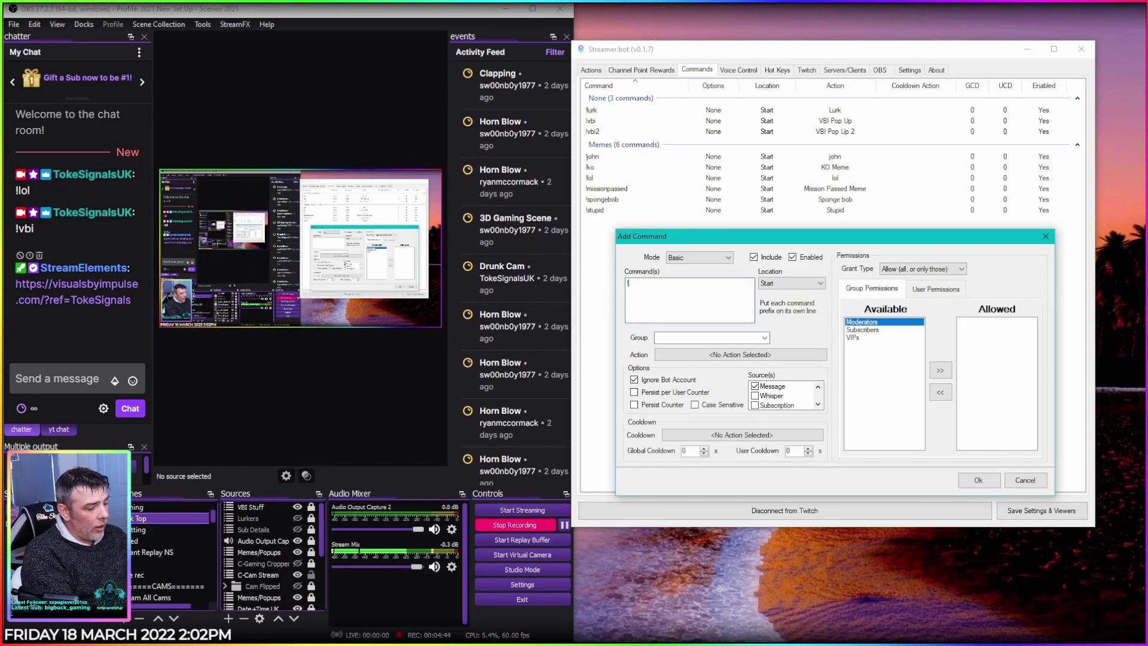
type("lazyto")
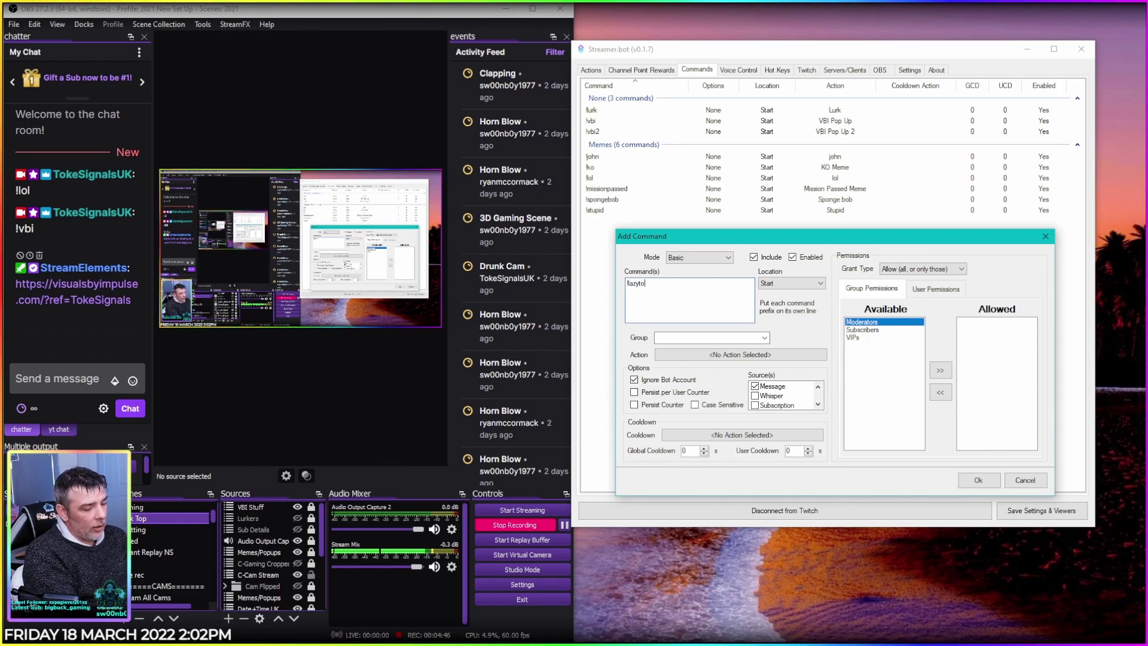
type("wn")
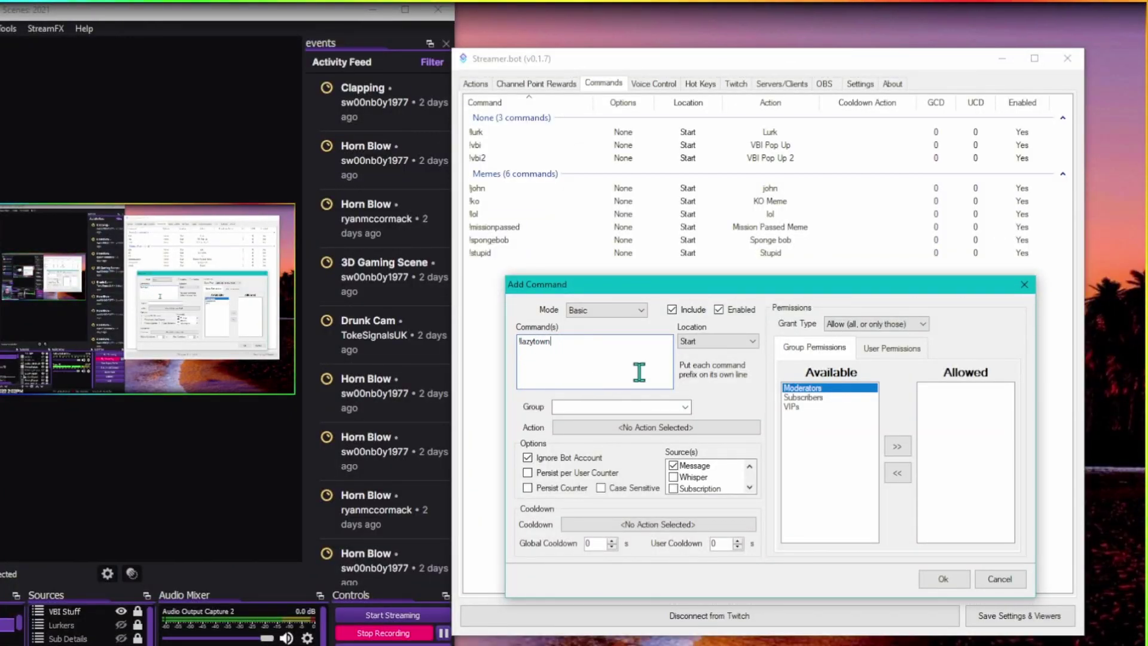
left_click(686, 407)
left_click(577, 419)
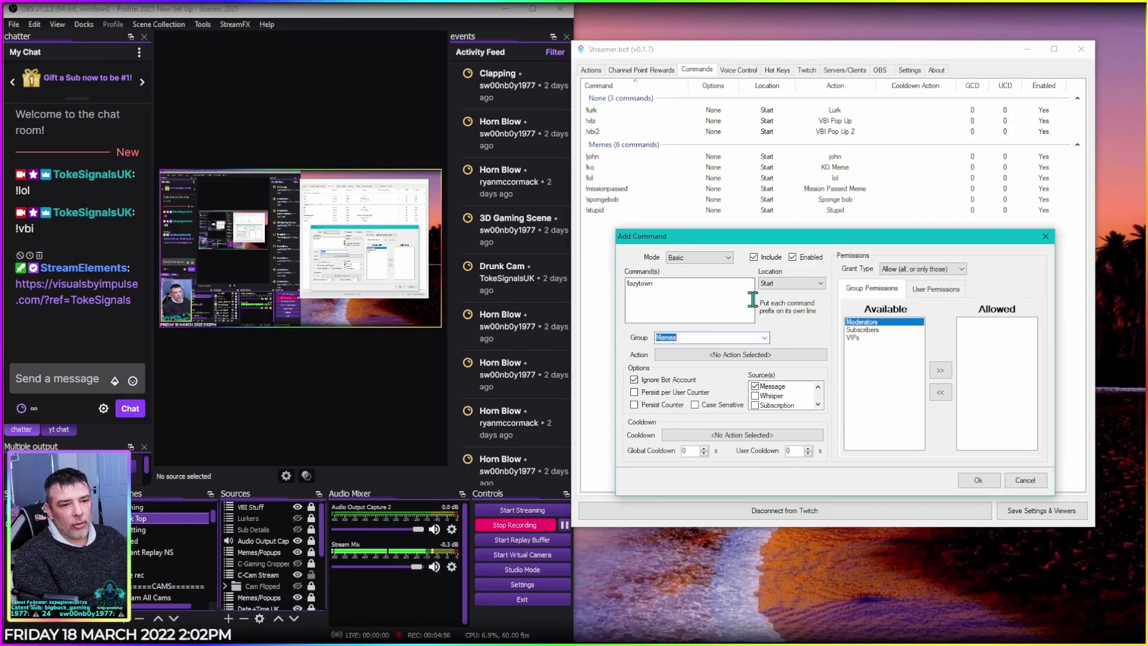
Link the new command to the lazy town action and save it with the remaining options at their defaults
left_click(726, 356)
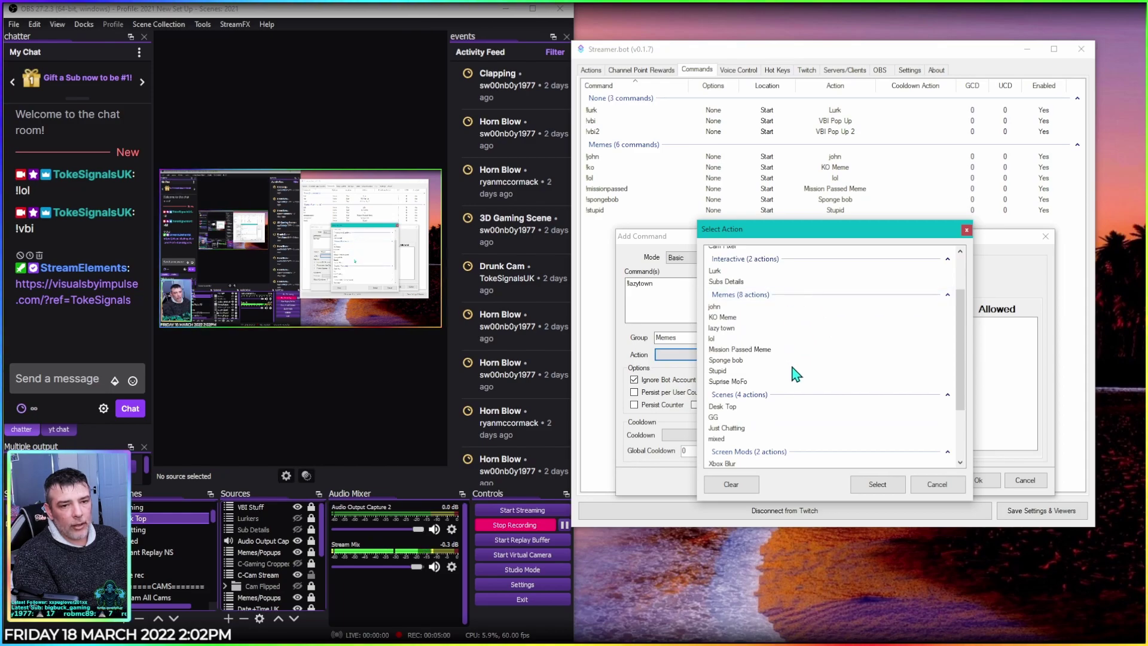
scroll(771, 329, "up", 2)
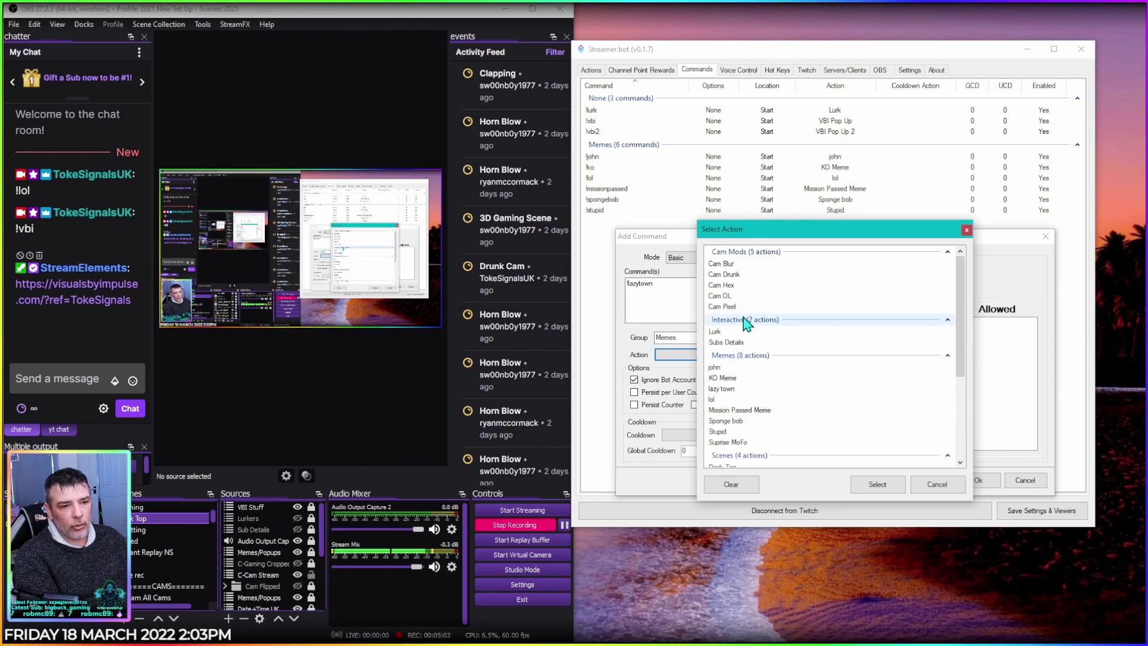
scroll(777, 355, "down", 2)
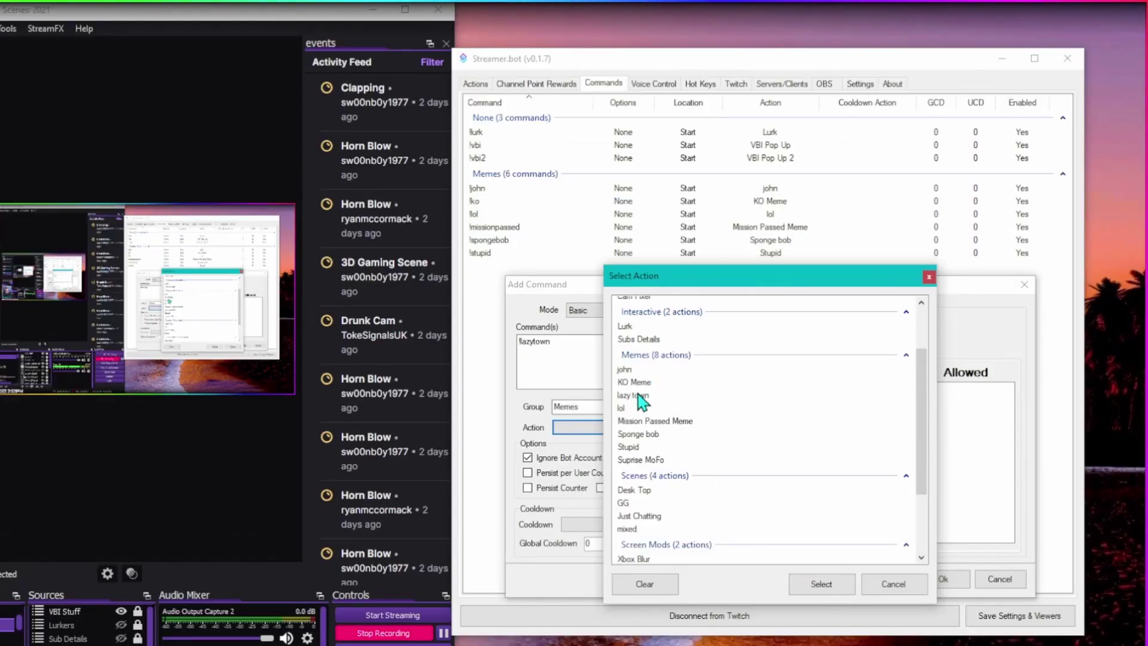
left_click(657, 409)
left_click(637, 395)
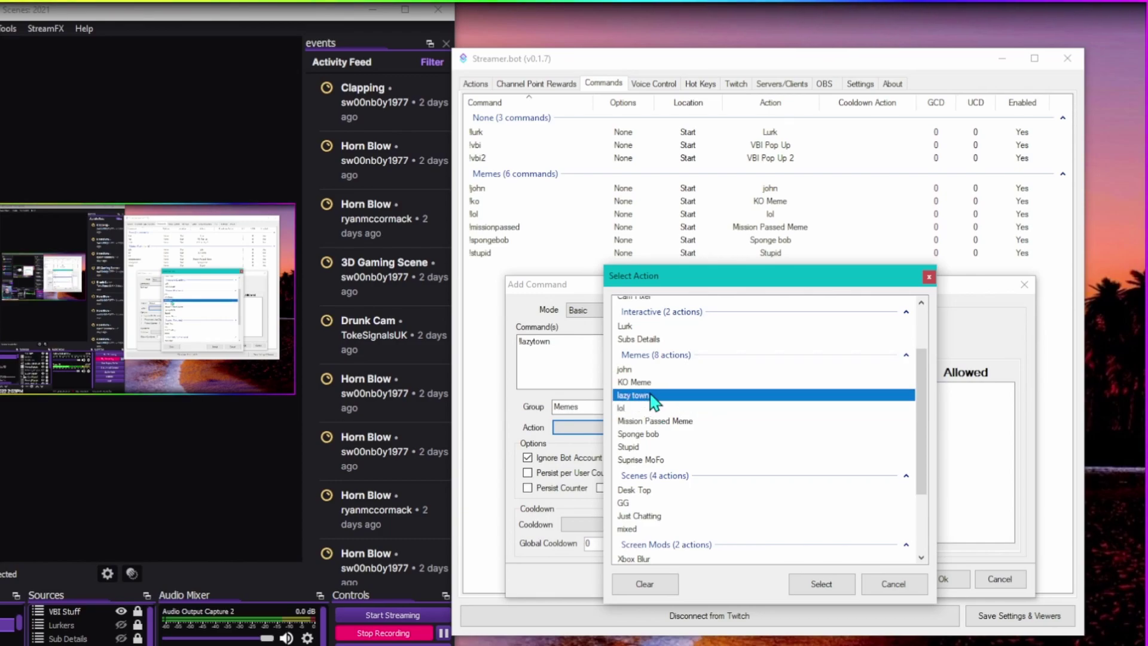
left_click(836, 583)
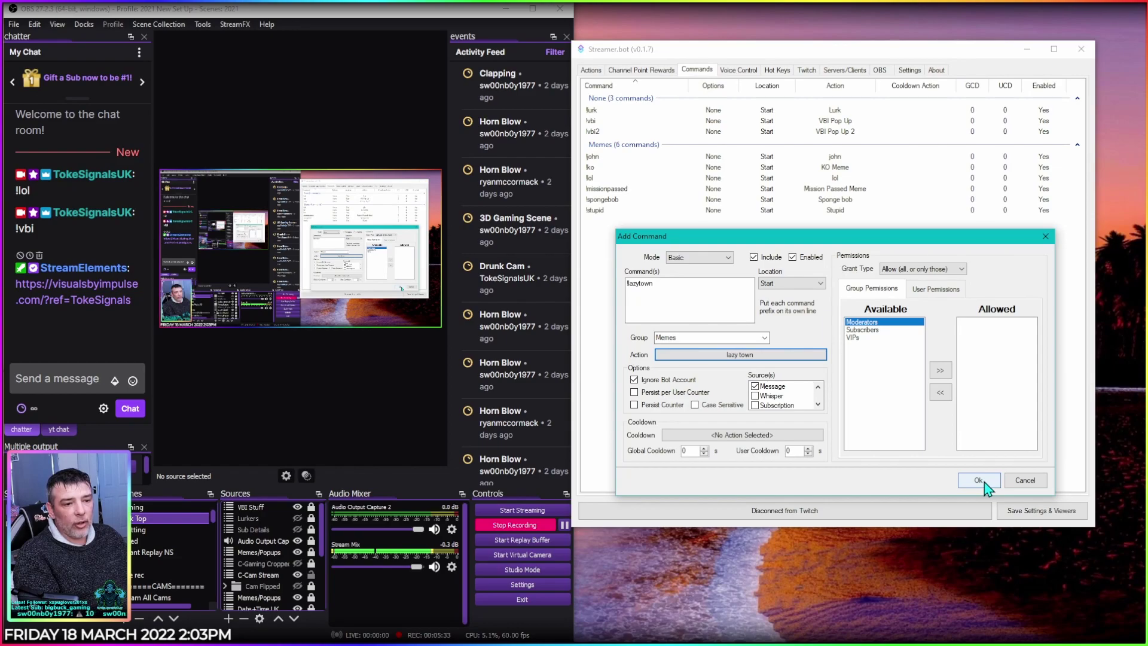
left_click(979, 480)
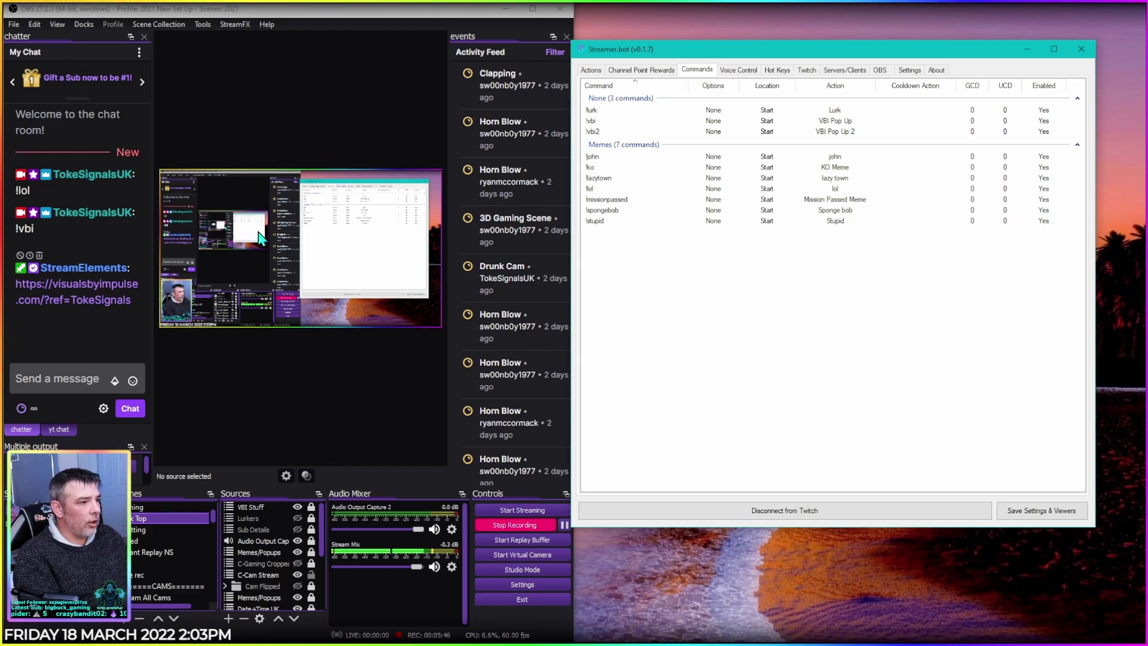
Switch to OBS and send !lazytown and !missionpassed in the Twitch chat dock to test the meme commands
left_click(73, 378)
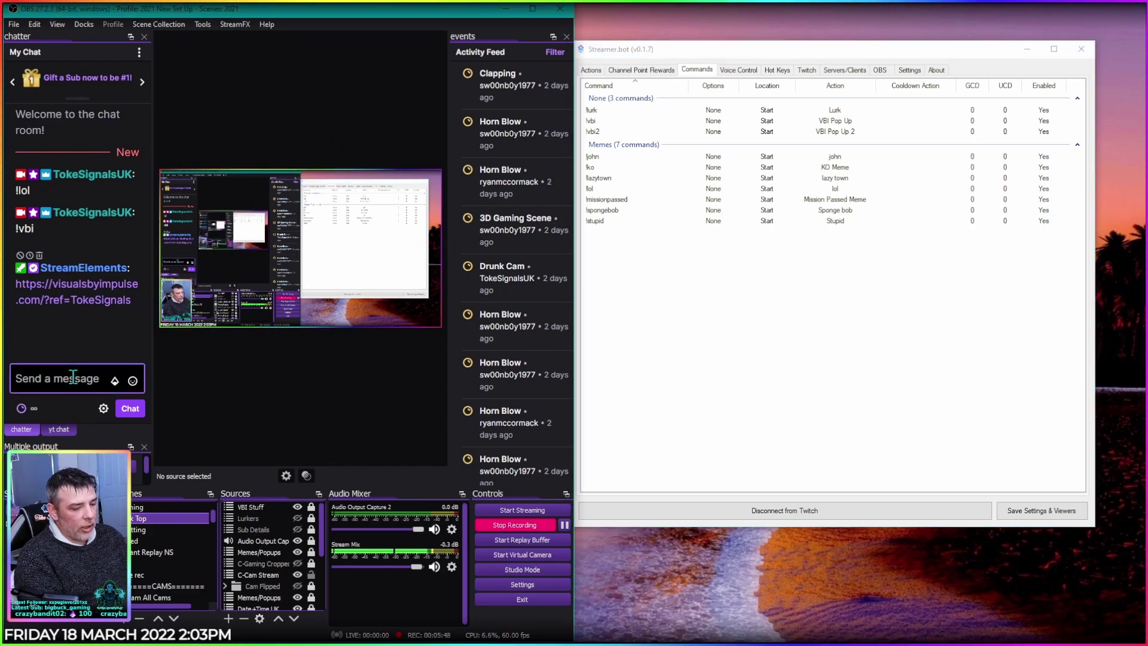
type("!lazytown")
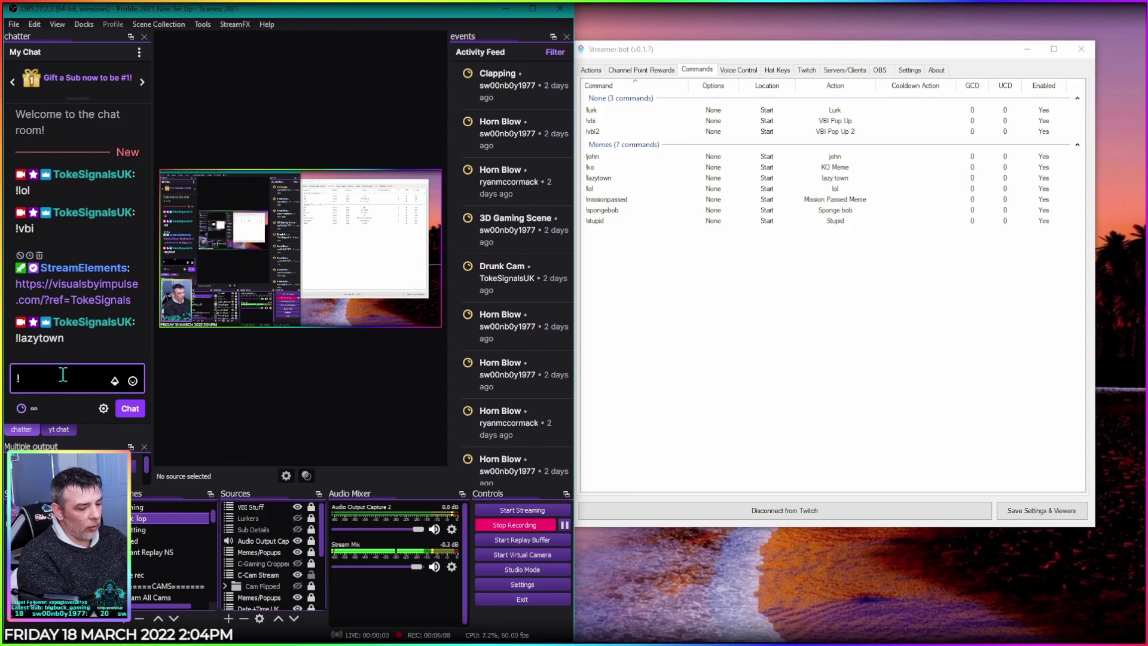
type("ion")
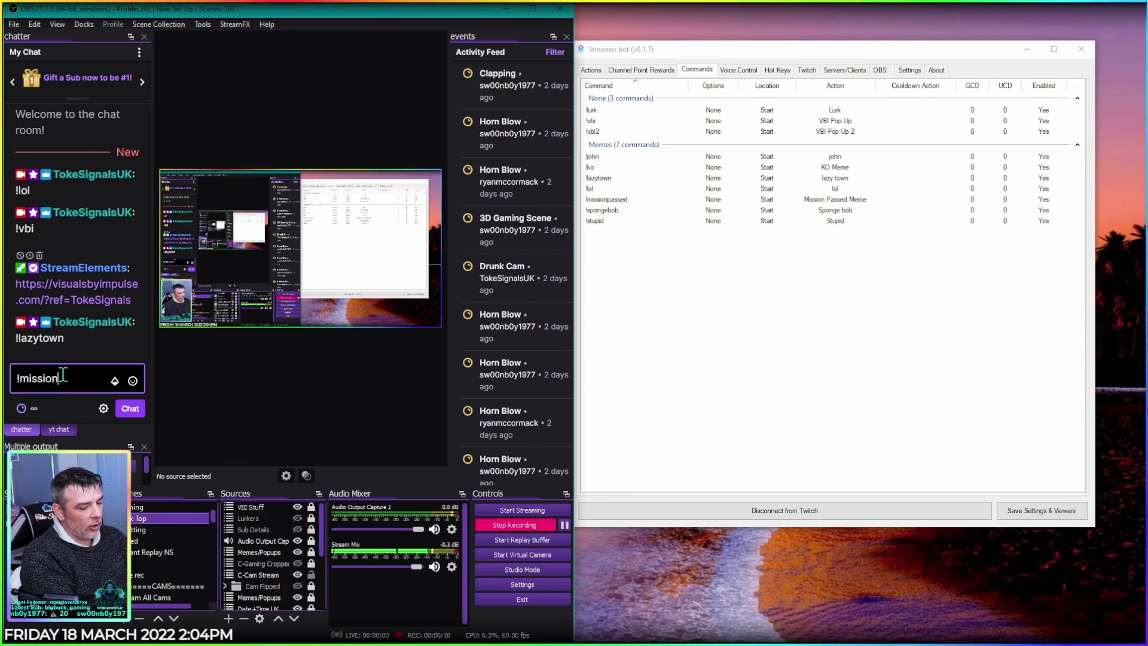
type("passed")
key("Return")
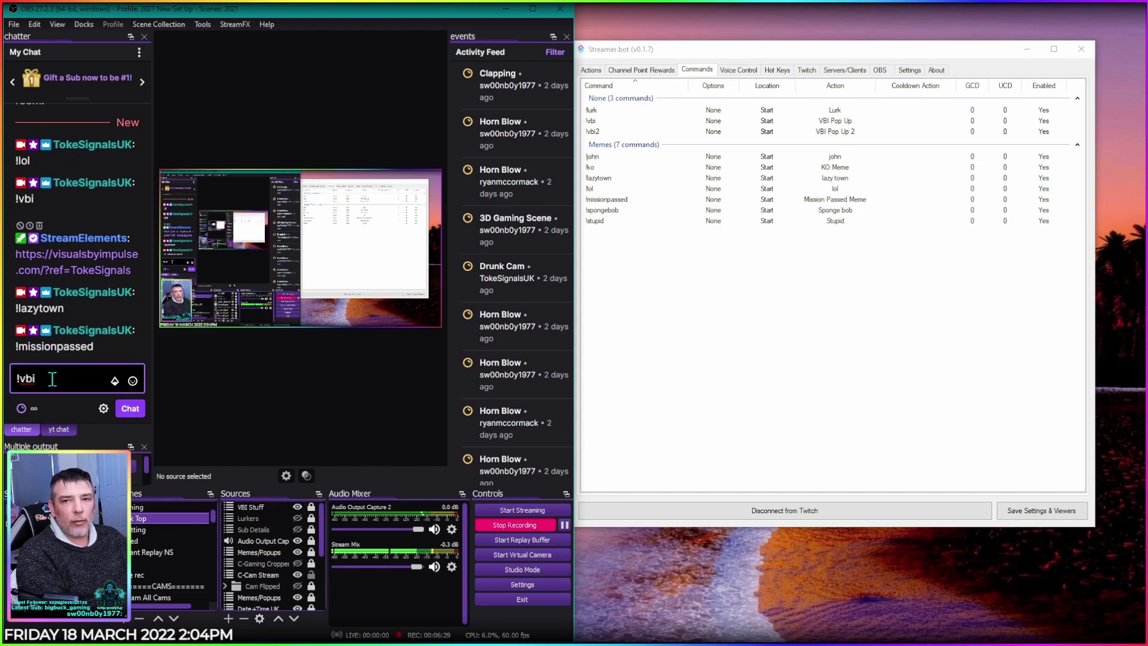
Send !vbi and !vbi2 in the Twitch chat dock to test the two VBI pop-up commands
key("Return")
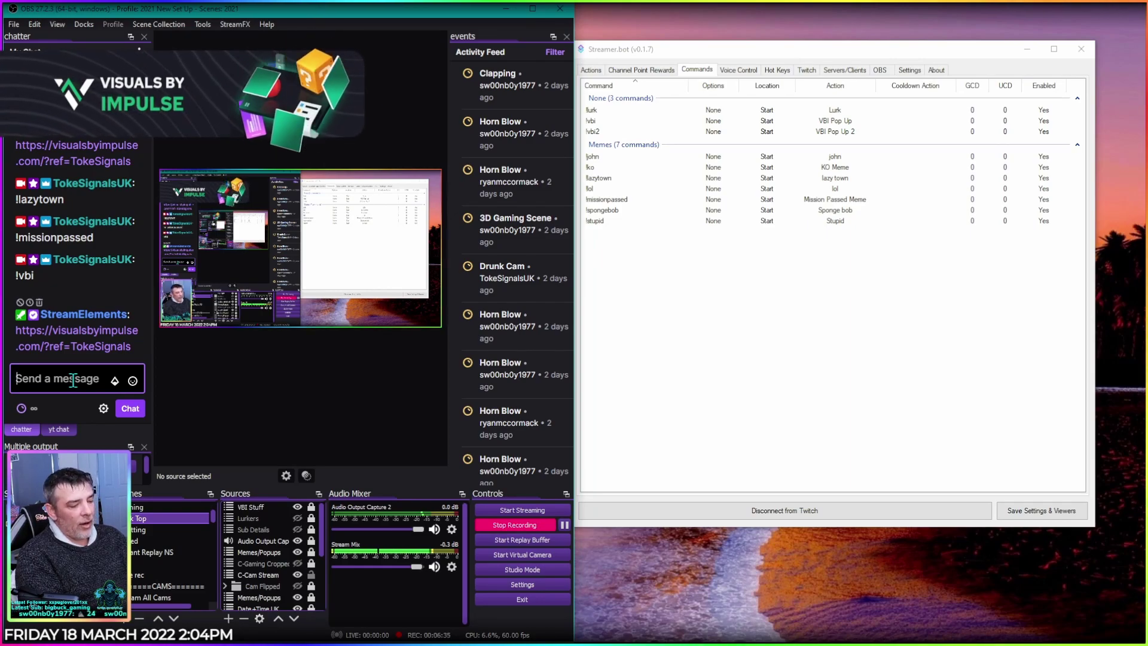
type("!")
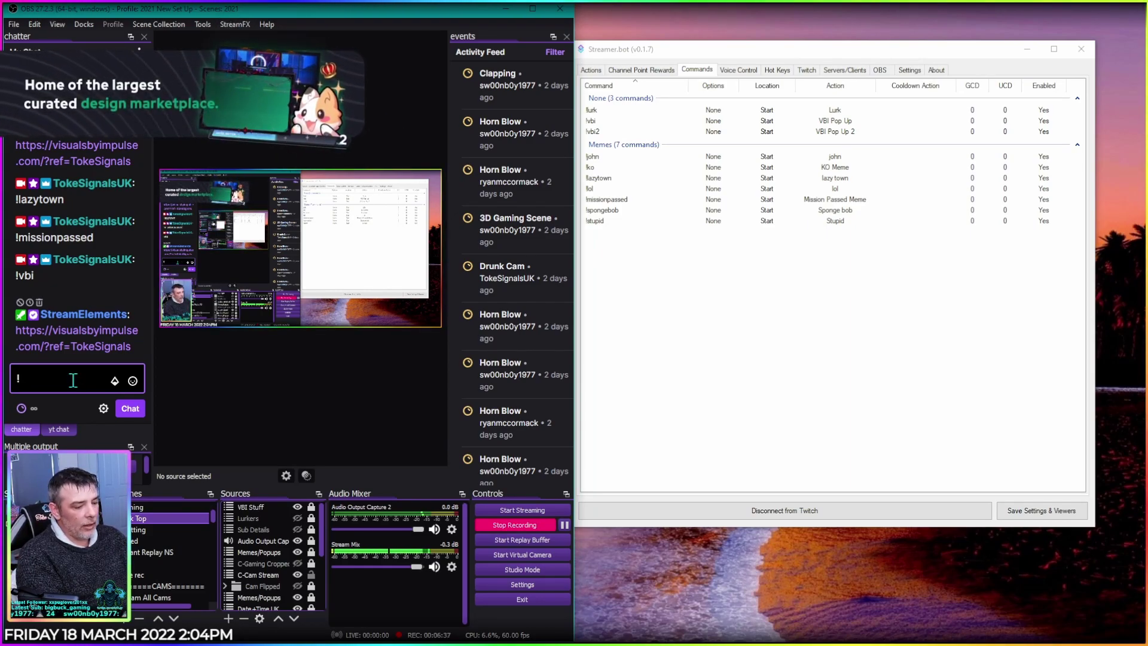
type("vbi")
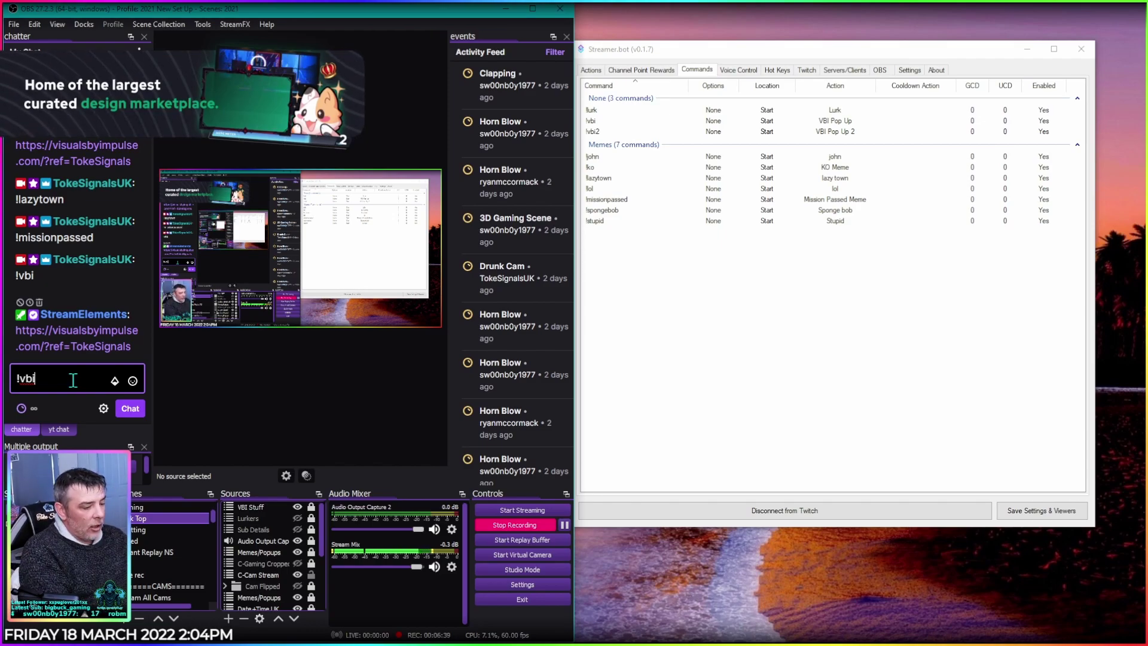
type("2")
key("Return")
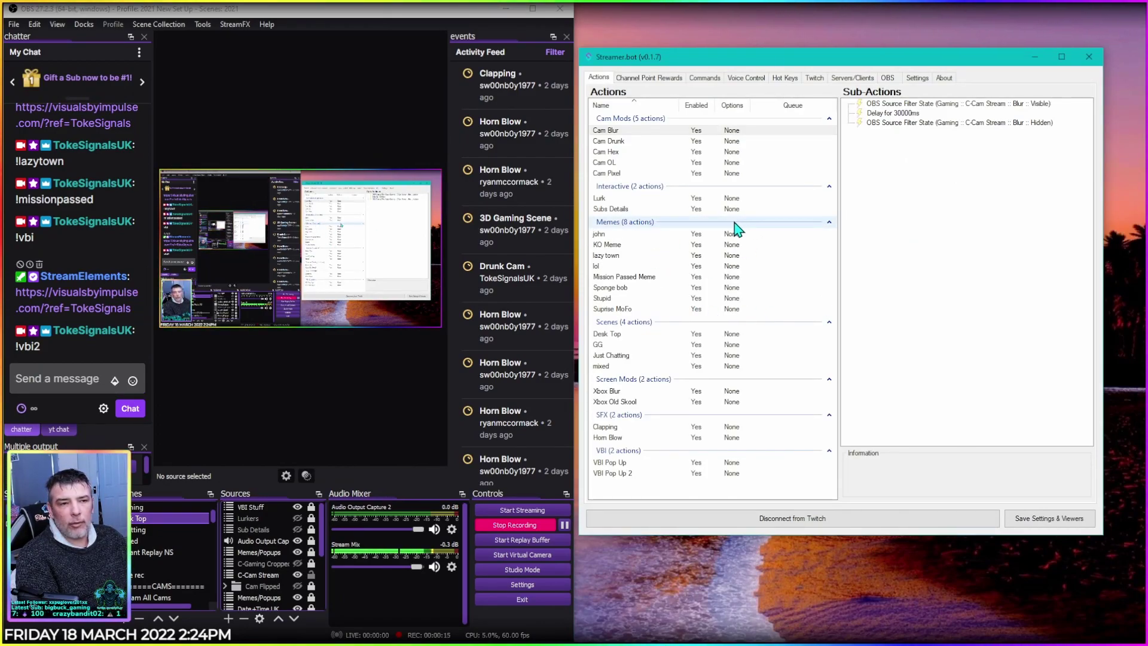
Switch to Streamer.bot and review the channel point rewards and the Twitch account connection settings
left_click(640, 80)
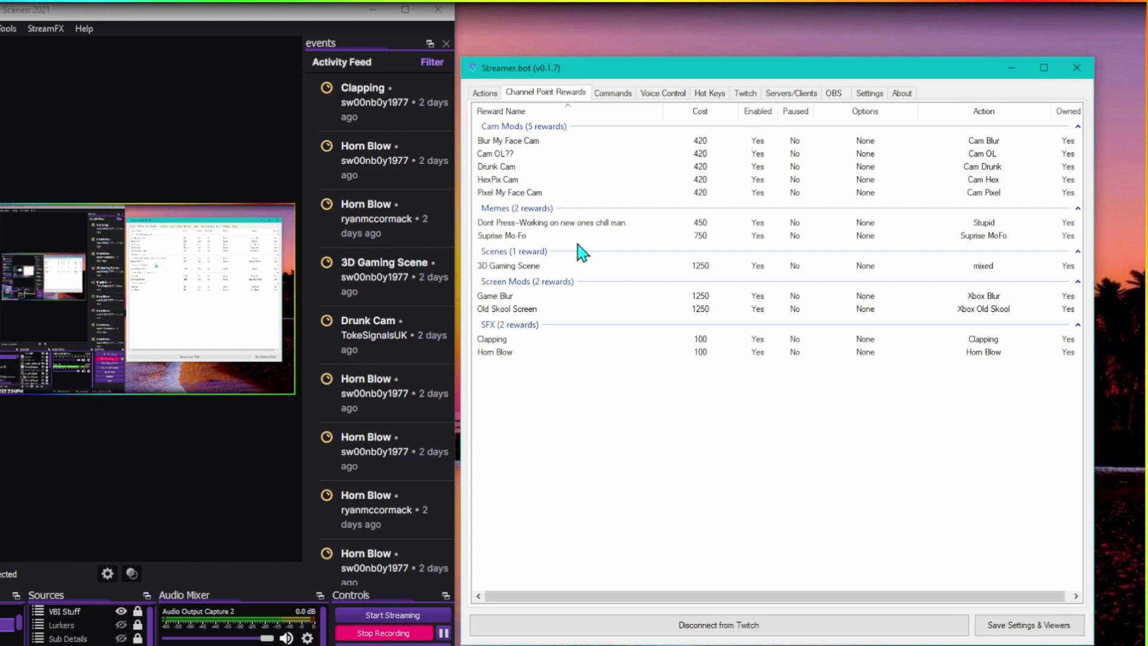
left_click(870, 93)
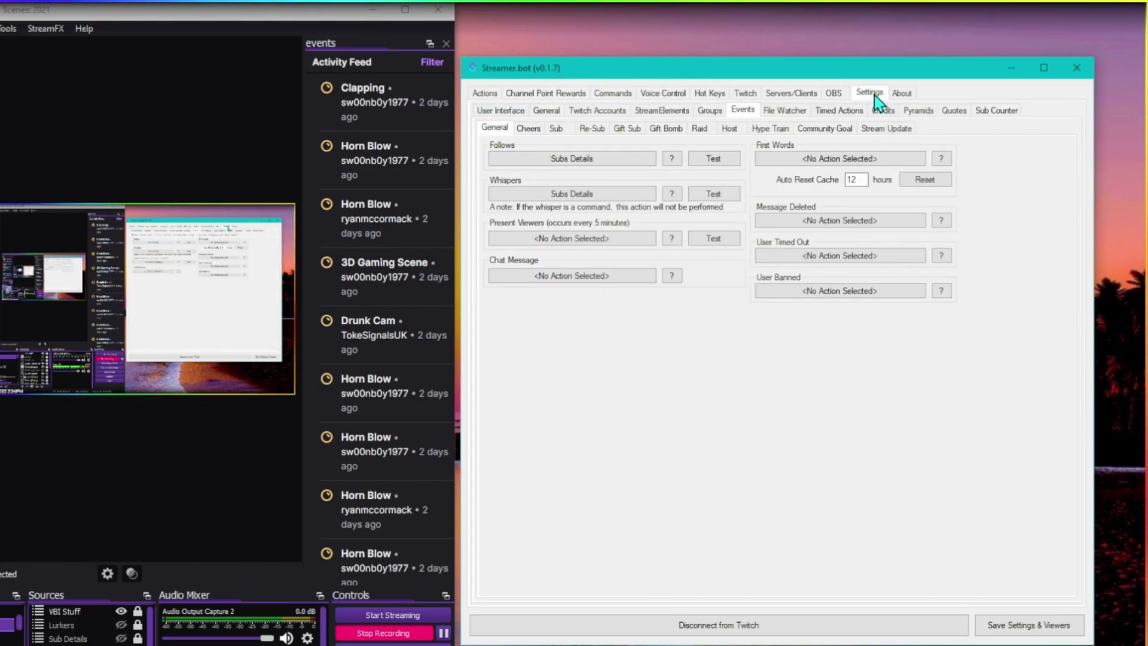
left_click(604, 116)
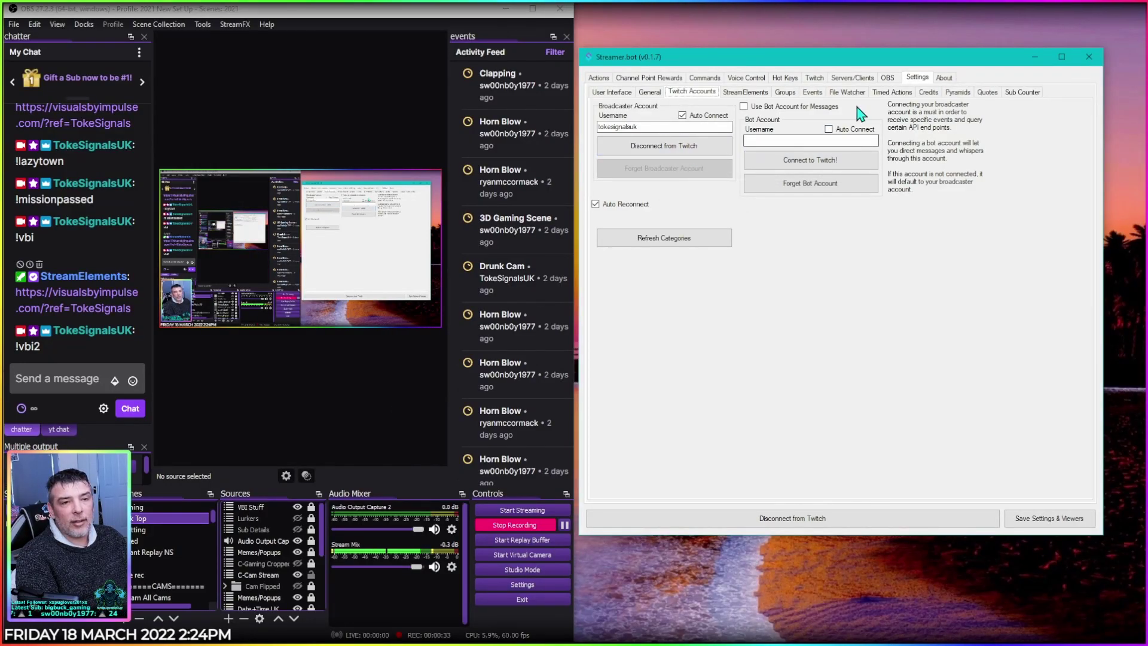
left_click(648, 78)
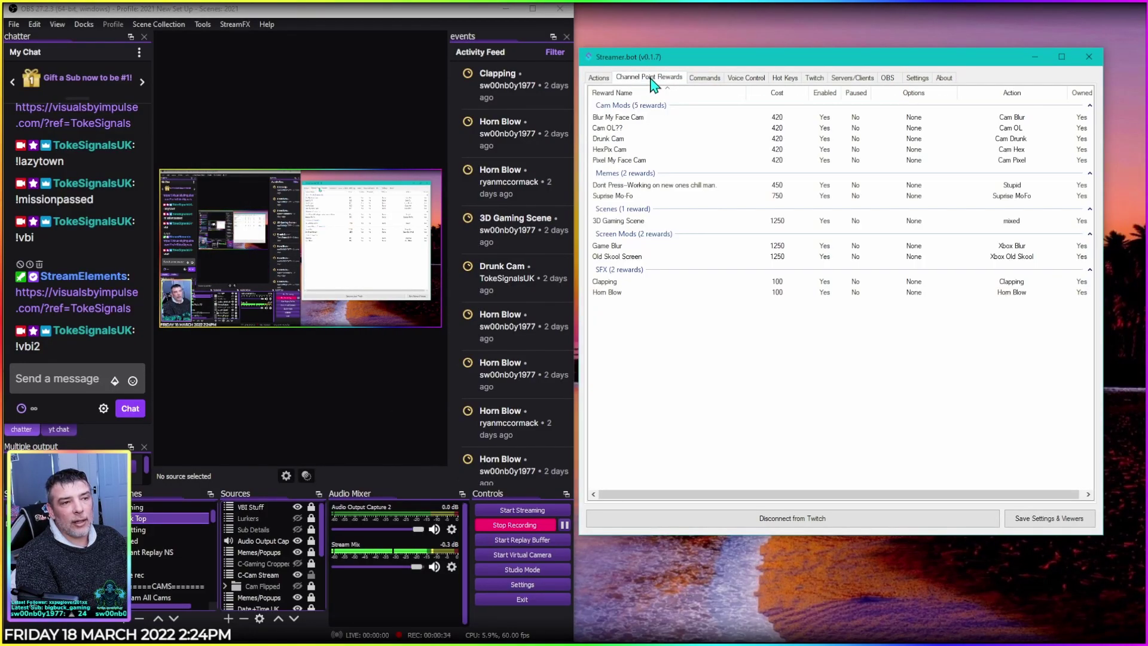
left_click(599, 77)
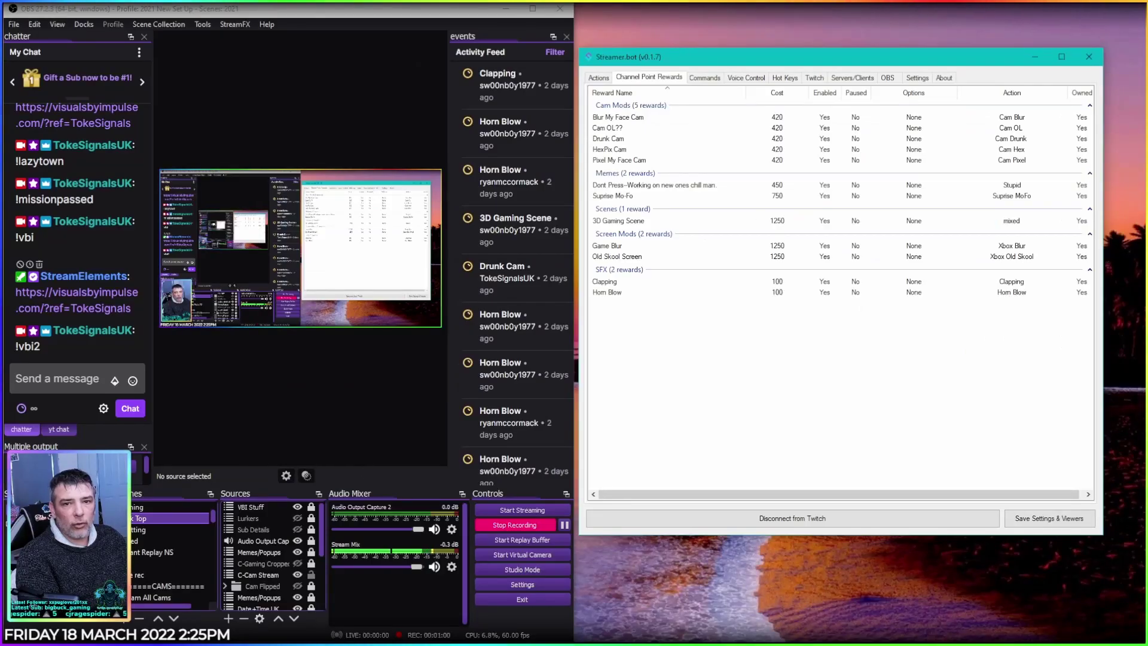
Switch to the Twitch Creator Dashboard in the browser and examine the custom channel point rewards beside Streamer.bot's list
key("alt+Tab")
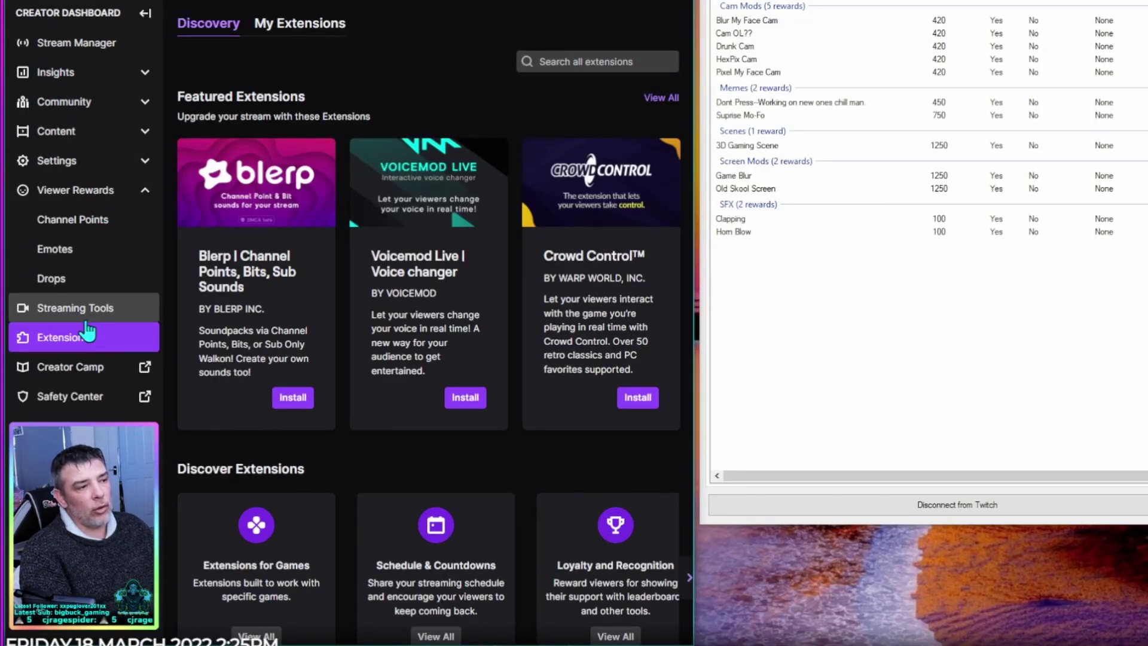
left_click(88, 221)
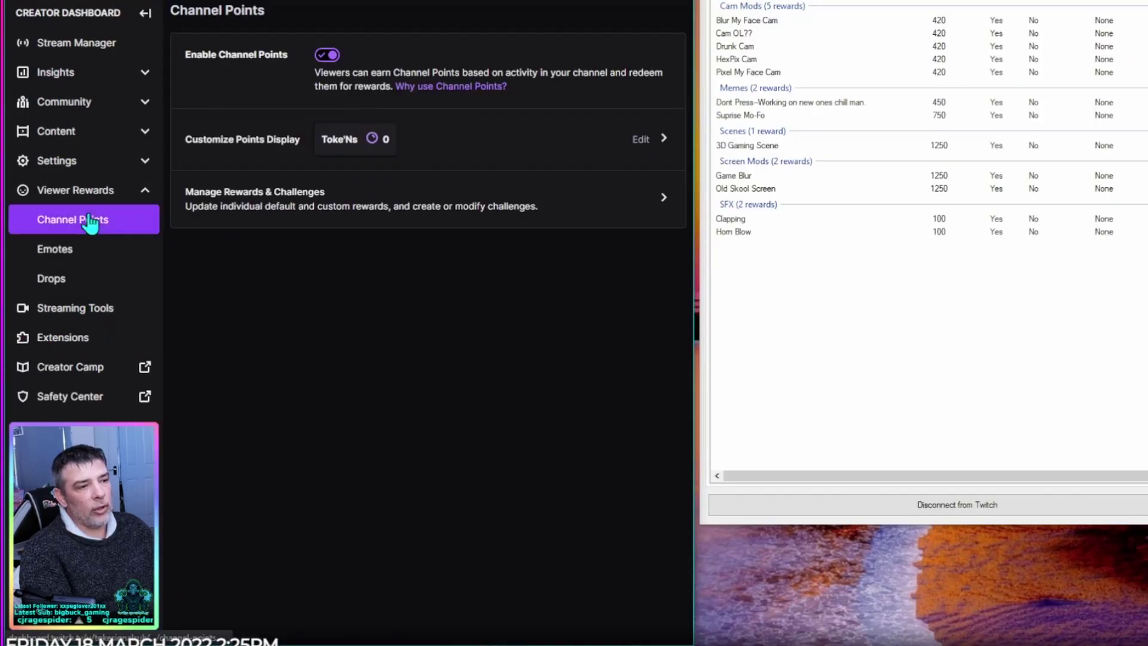
left_click(418, 203)
scroll(529, 297, "down", 7)
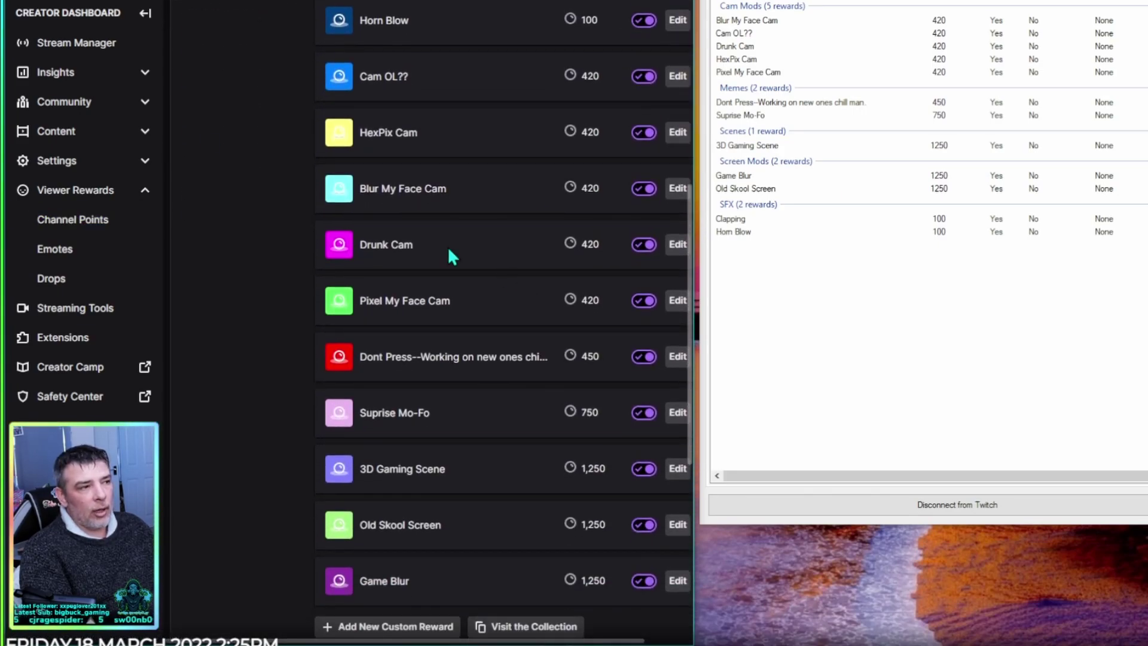
left_click(148, 13)
scroll(398, 360, "up", 3)
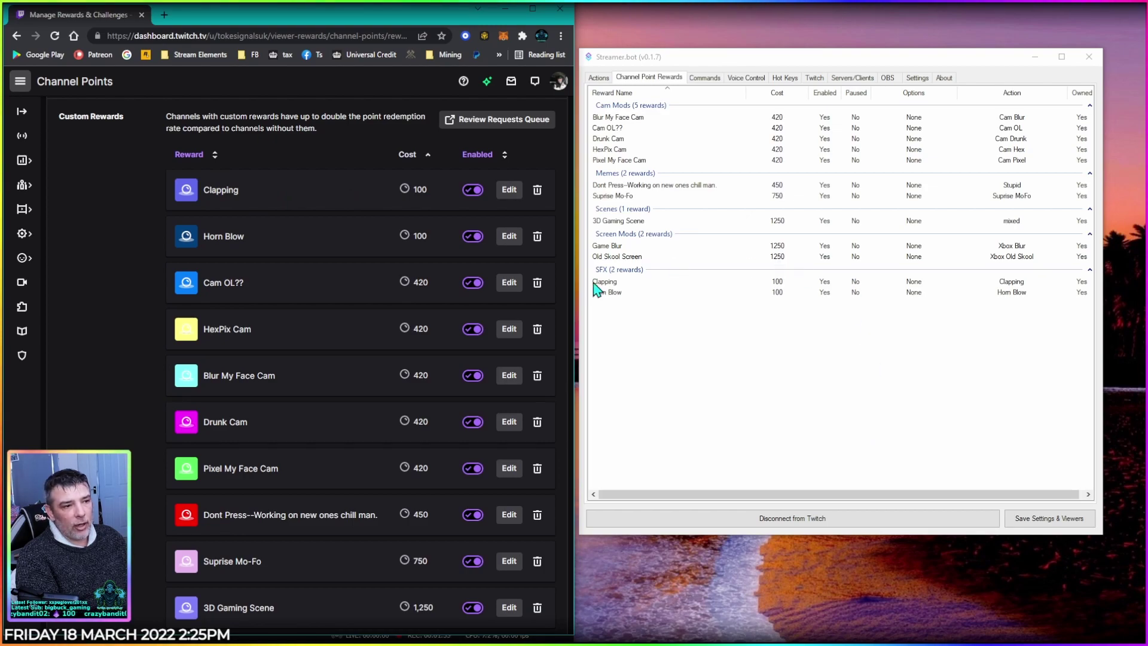
scroll(370, 289, "up", 1)
Start a new channel reward in Streamer.bot titled Lazy Town, costing 100 points, with background colour #FF80FF
right_click(712, 358)
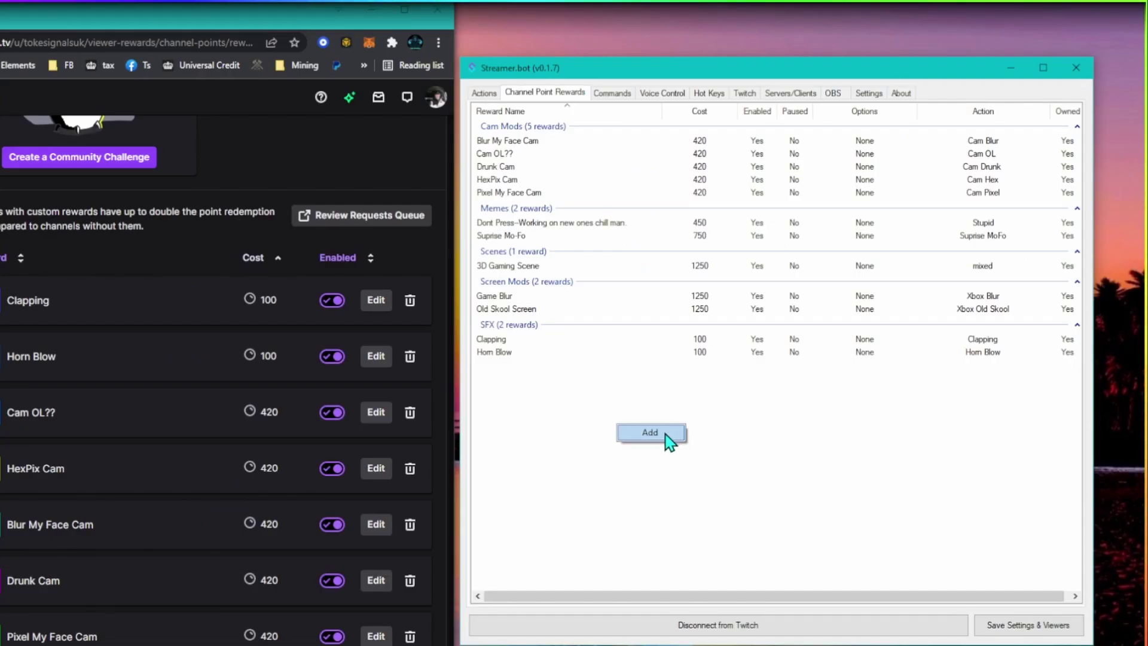
left_click(665, 435)
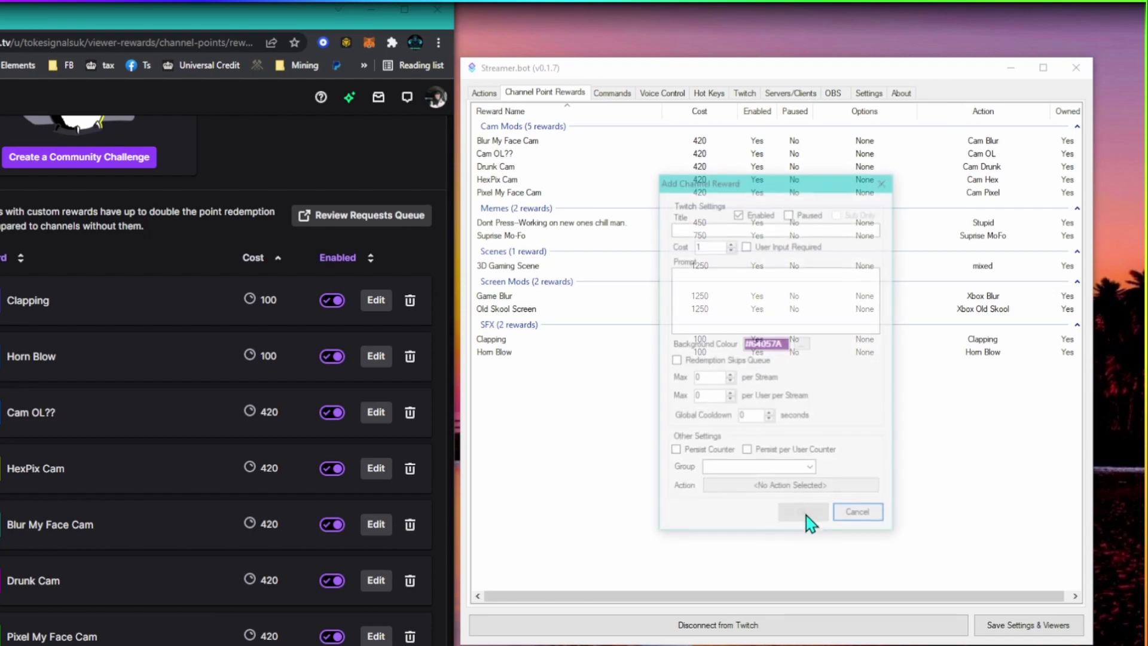
left_click_drag(741, 185, 703, 188)
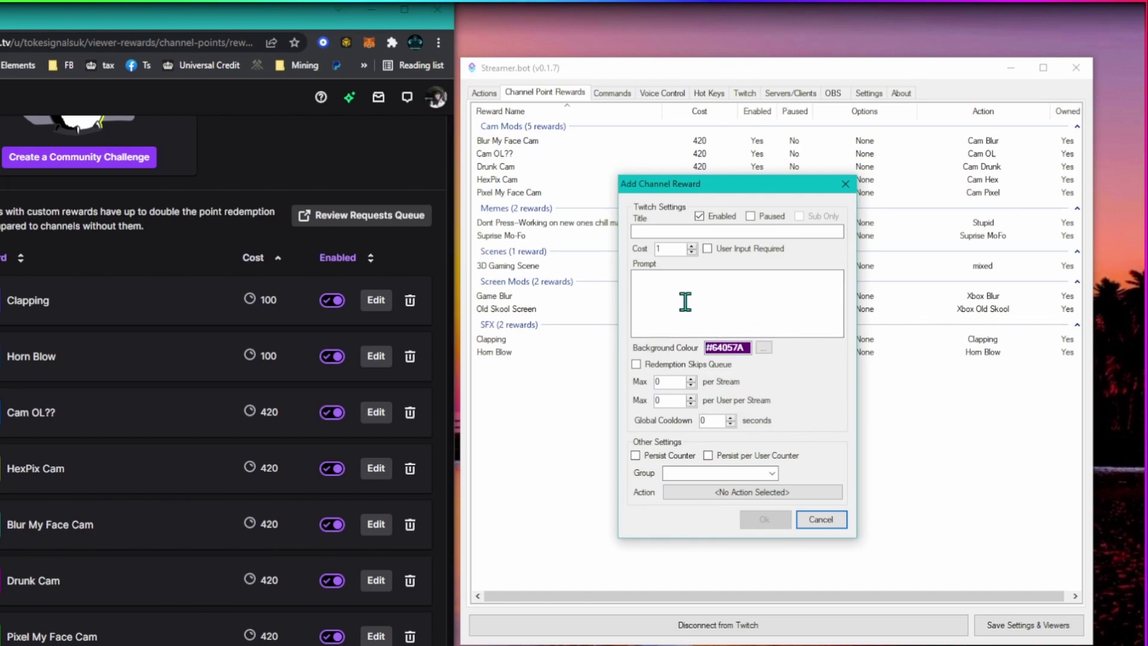
left_click(736, 231)
type("Lazy Town")
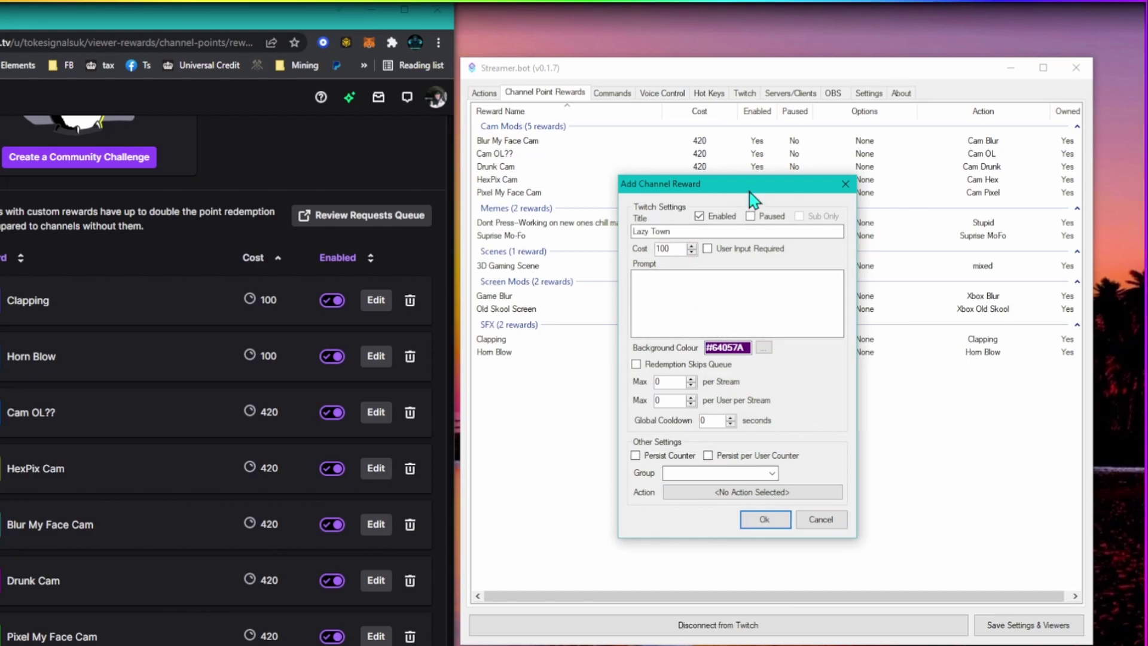
left_click(672, 249)
type("00")
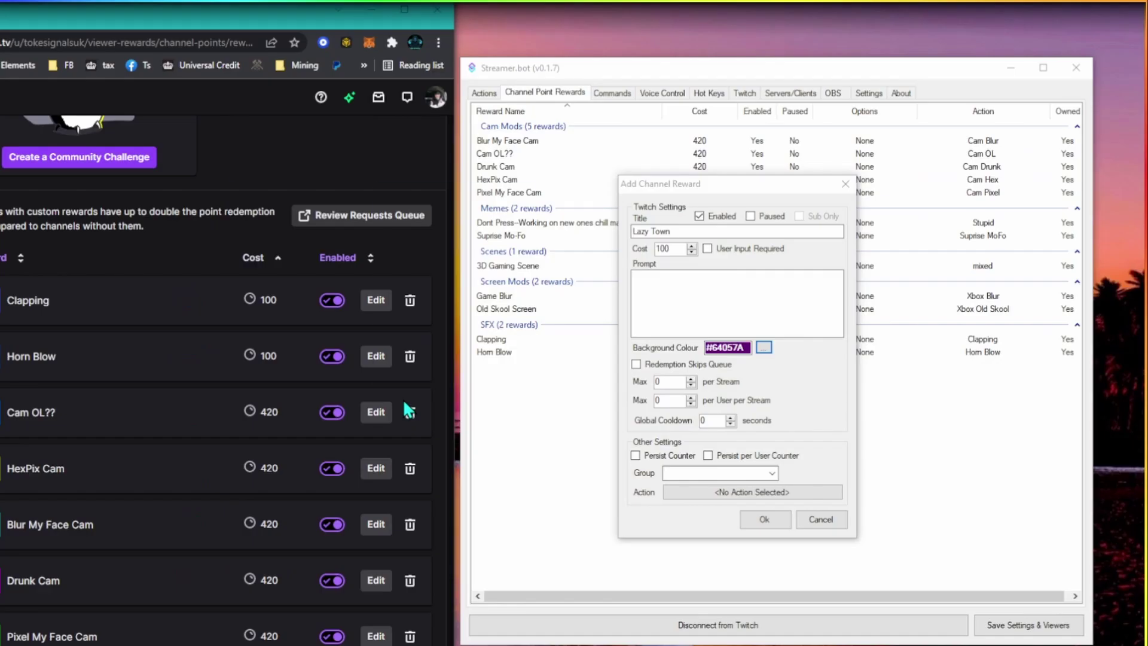
left_click(830, 288)
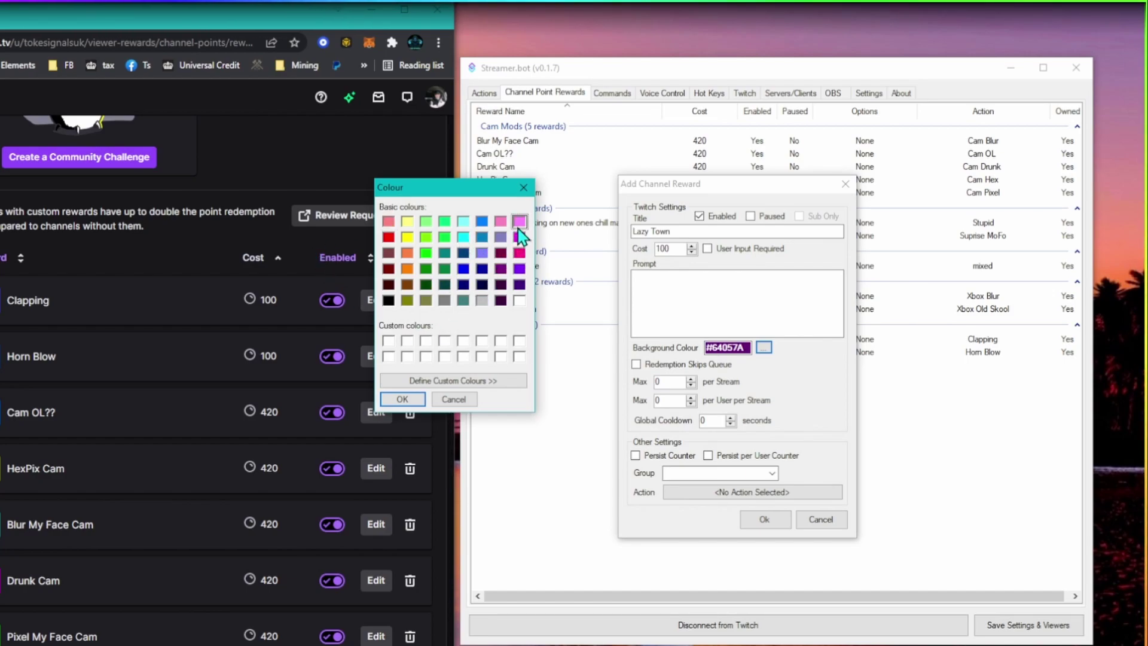
left_click(417, 401)
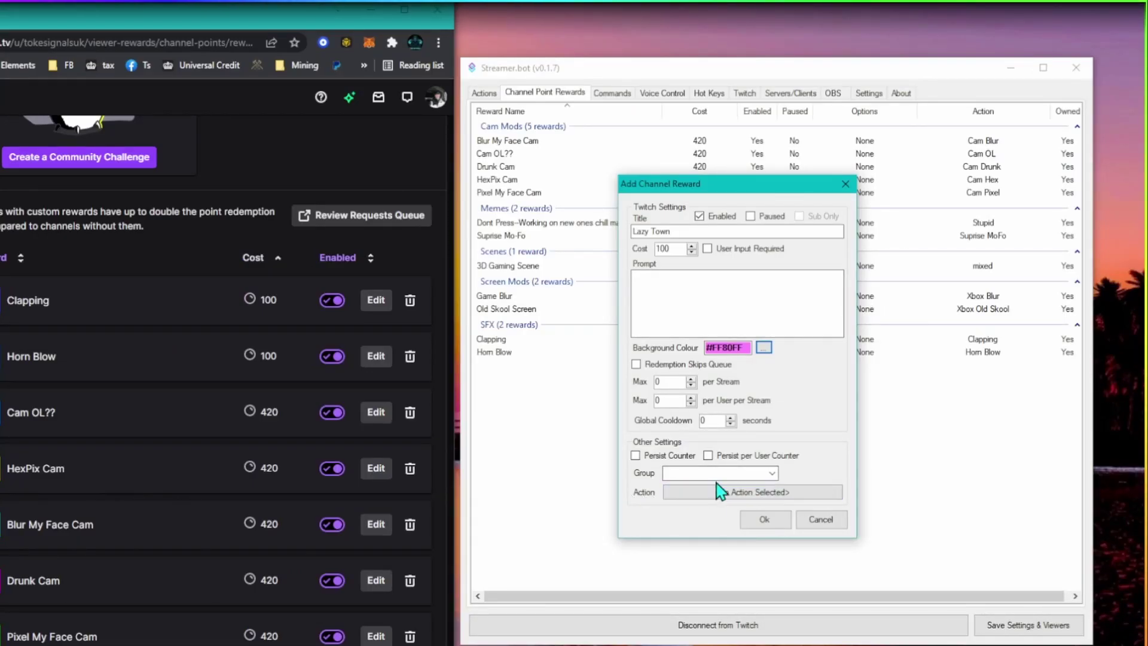
Assign the Lazy Town reward to the Memes group, link it to the lazy town action and save it
left_click(771, 474)
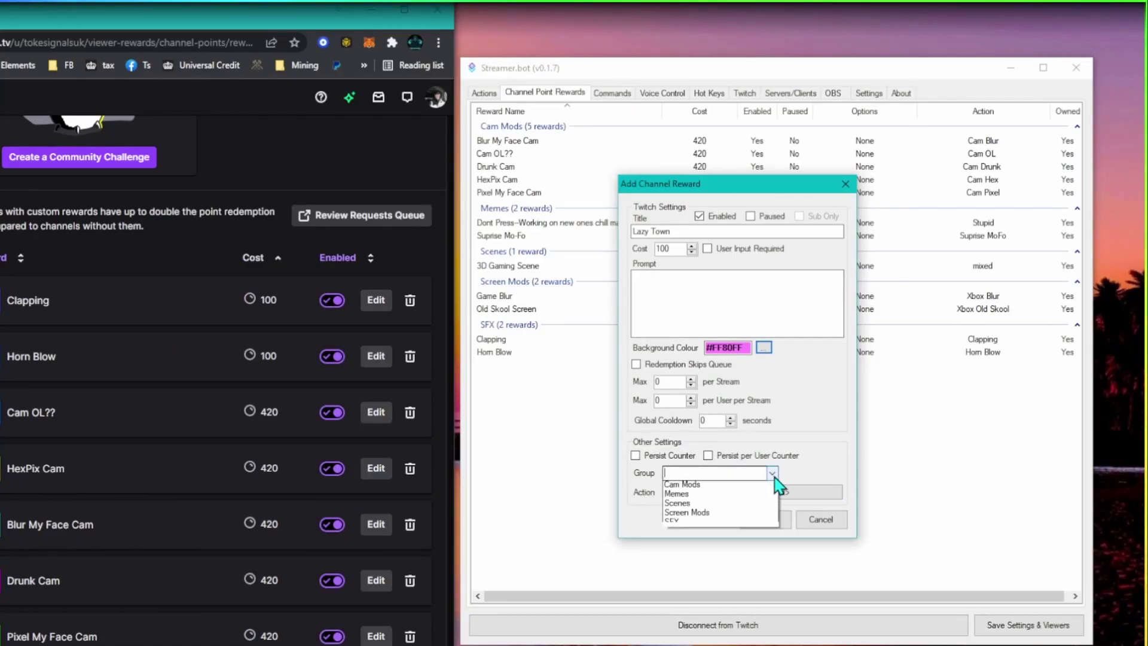
left_click(705, 496)
left_click(737, 494)
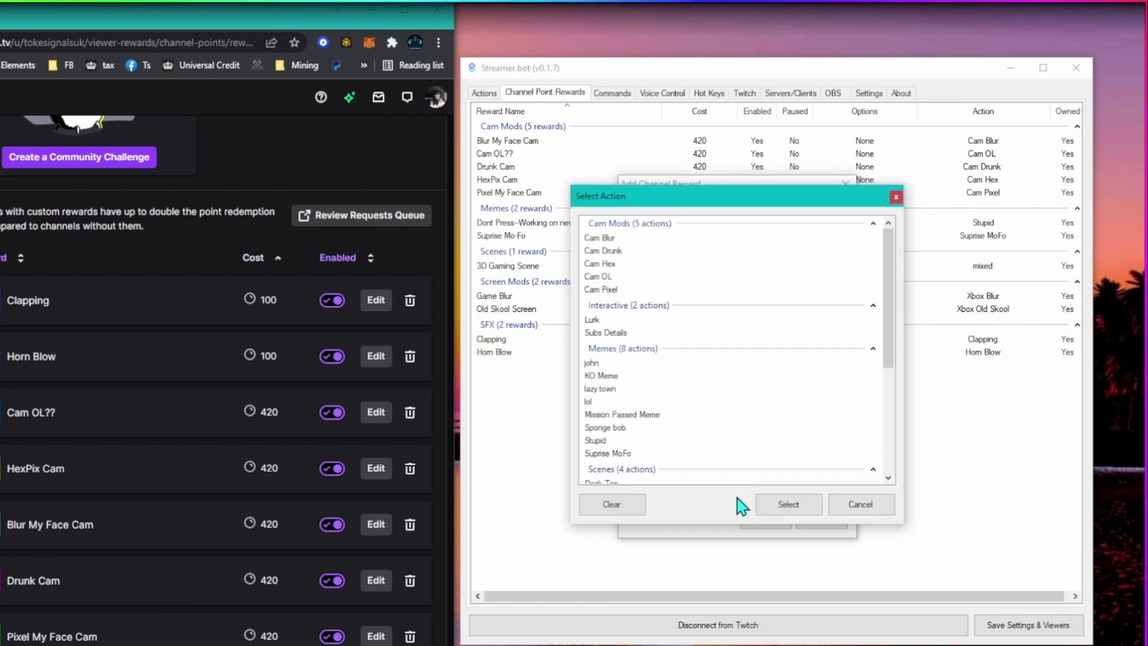
left_click(619, 389)
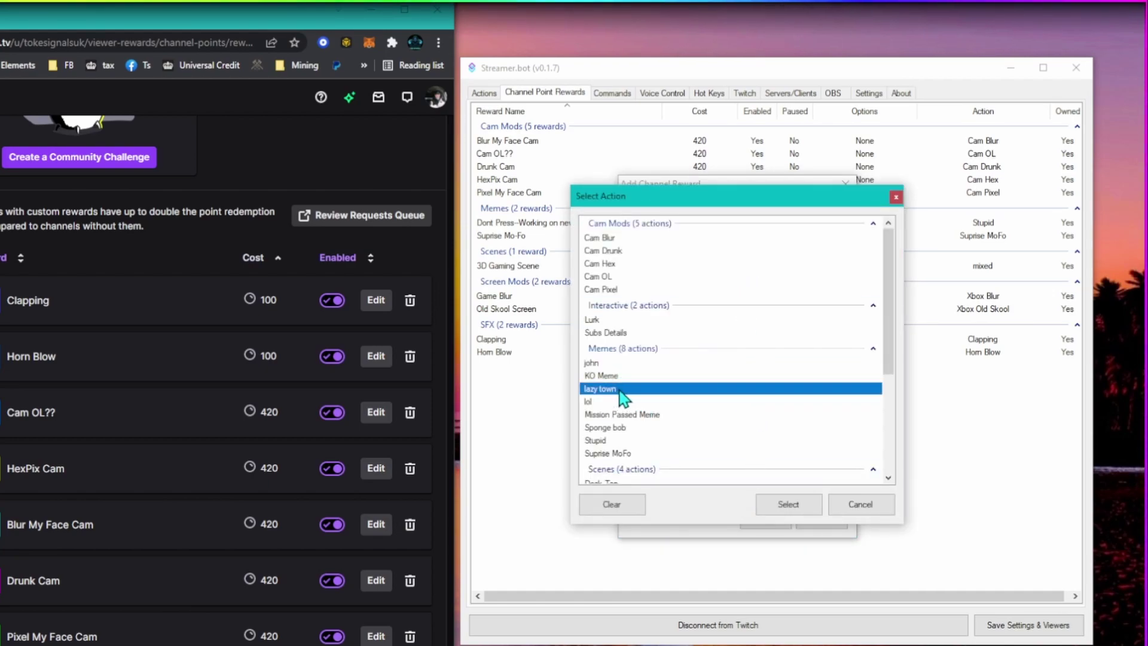
left_click(788, 505)
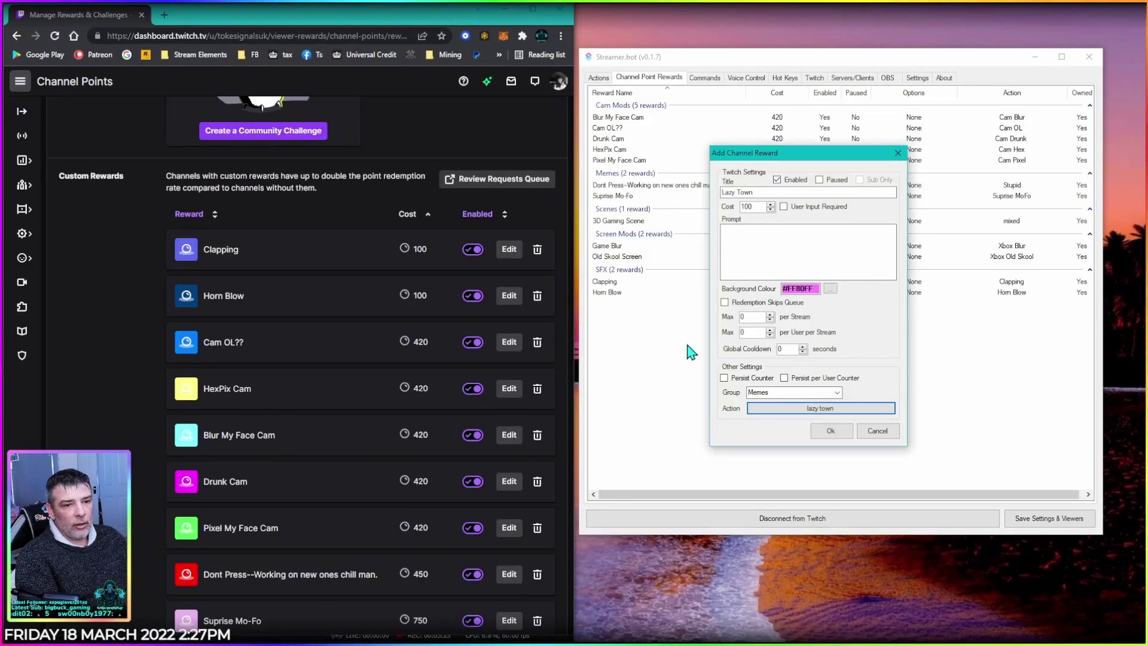
left_click(833, 431)
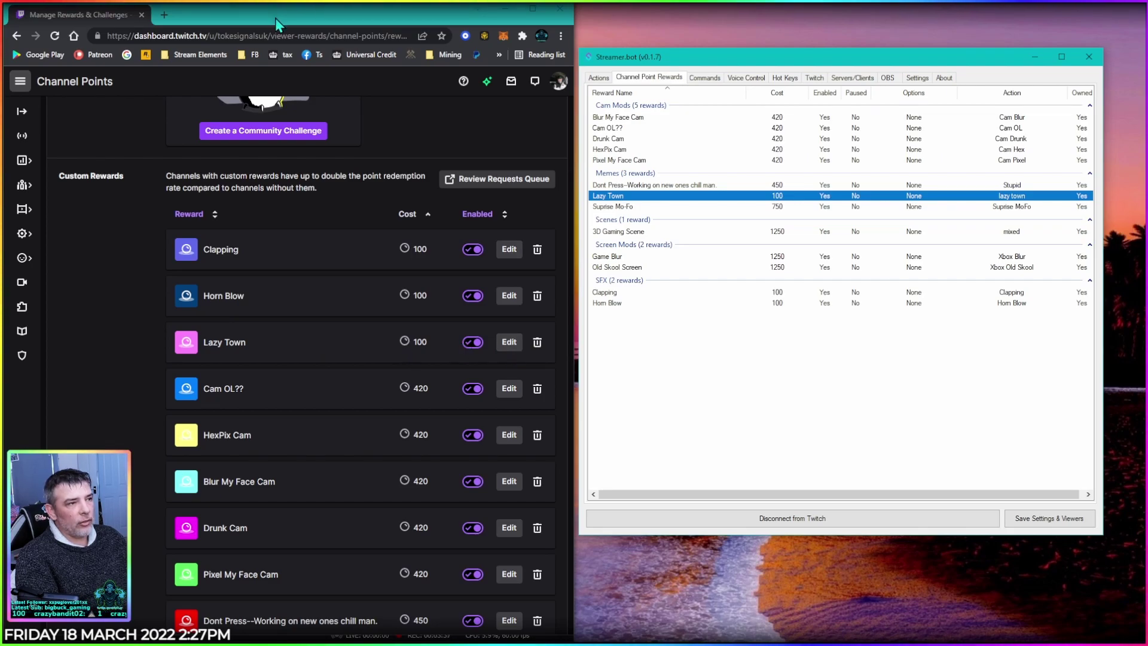
Snap the Twitch dashboard browser window beside OBS and extend it to full screen height
left_click_drag(275, 18, 1145, 18)
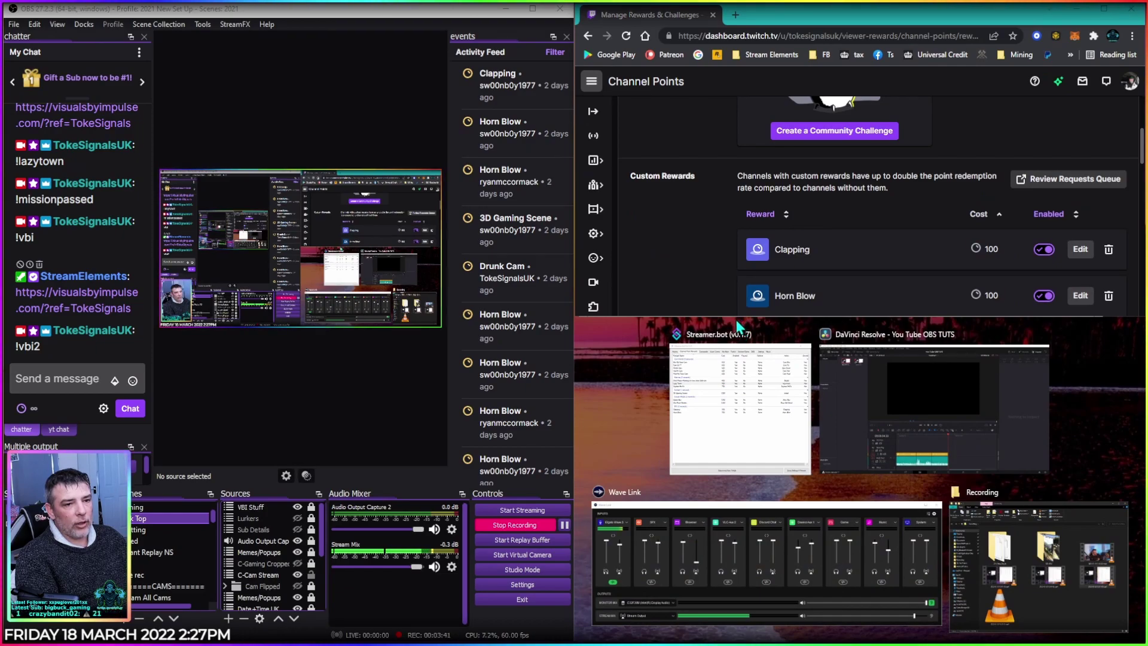
left_click(736, 323)
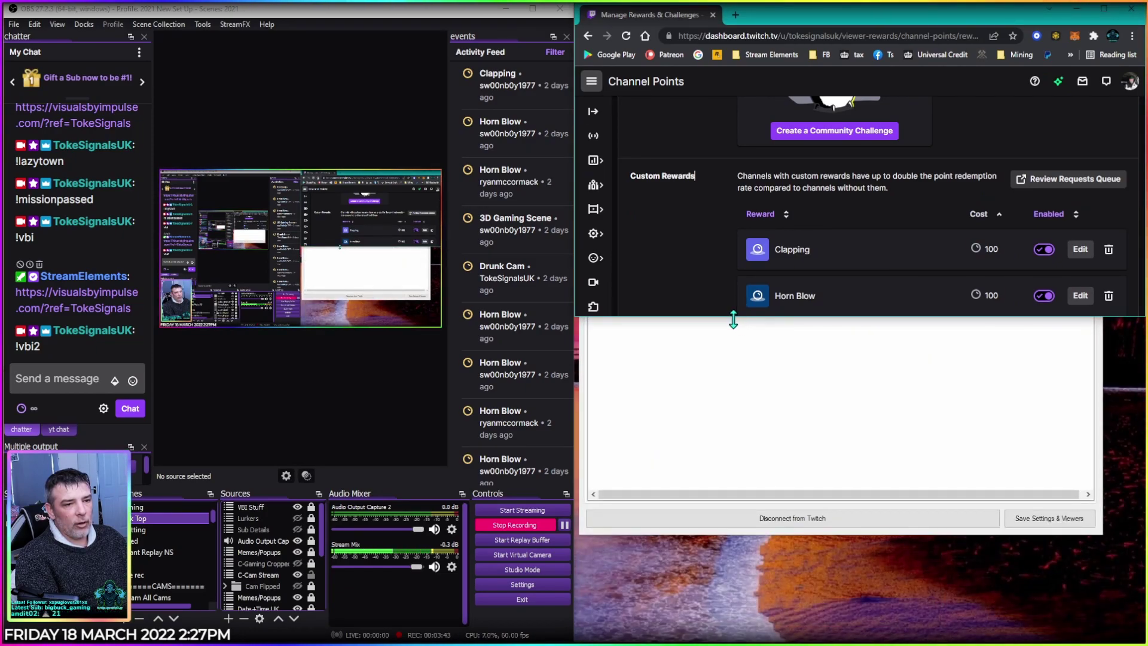
double_click(733, 320)
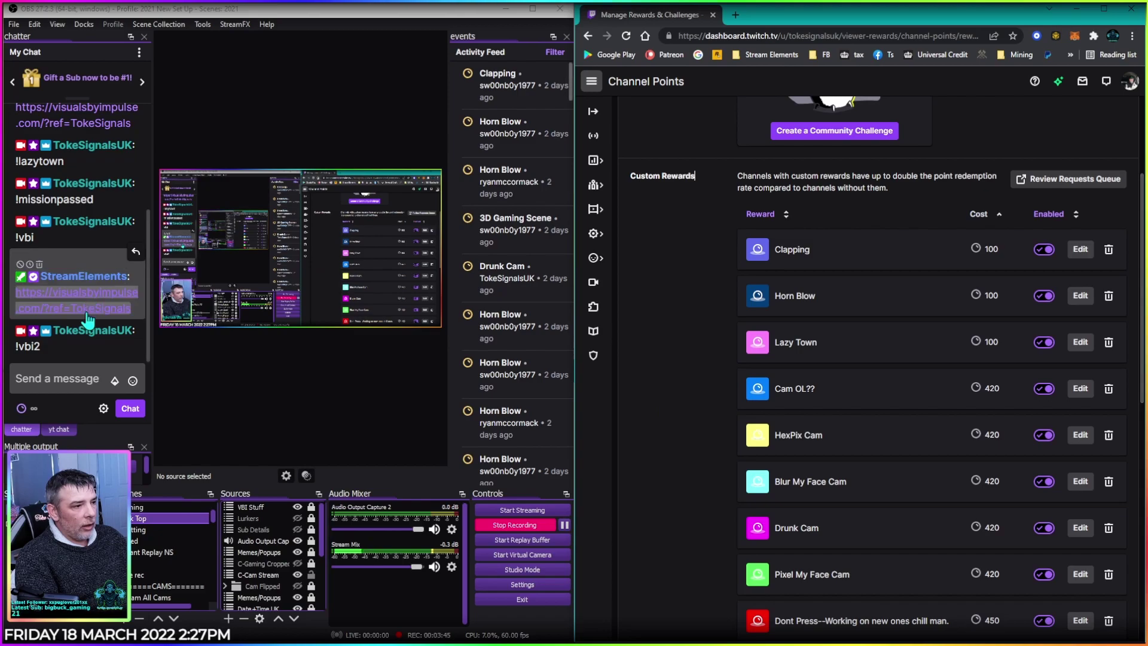
Redeem the Lazy Town reward for 100 points from the OBS chat dock to test it
left_click(65, 378)
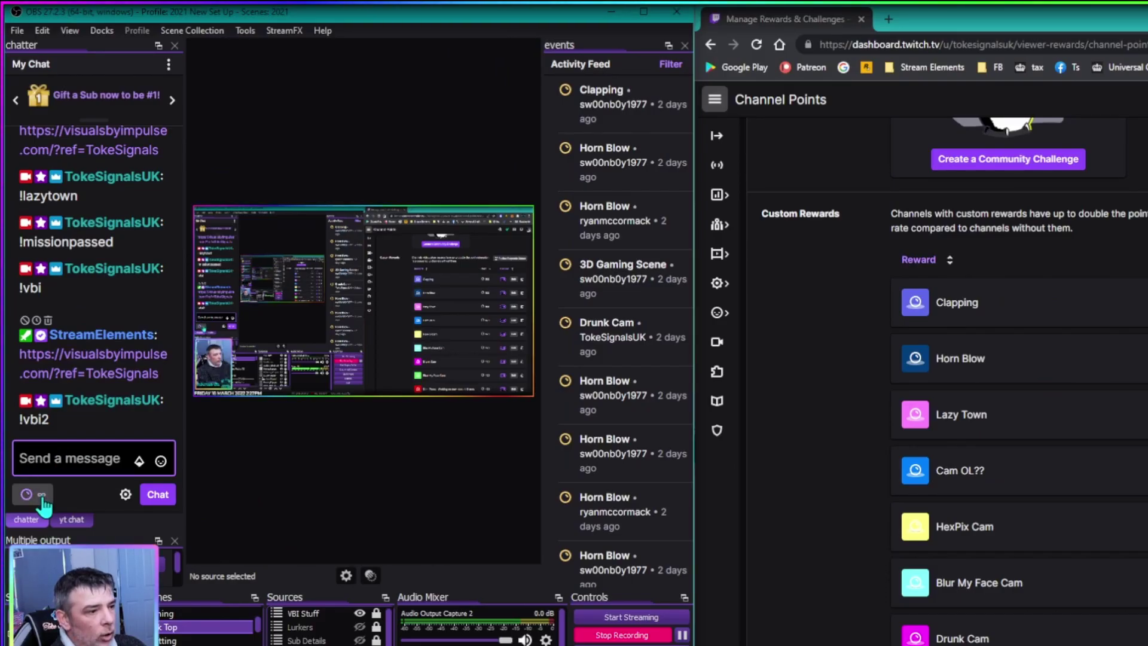
left_click(42, 496)
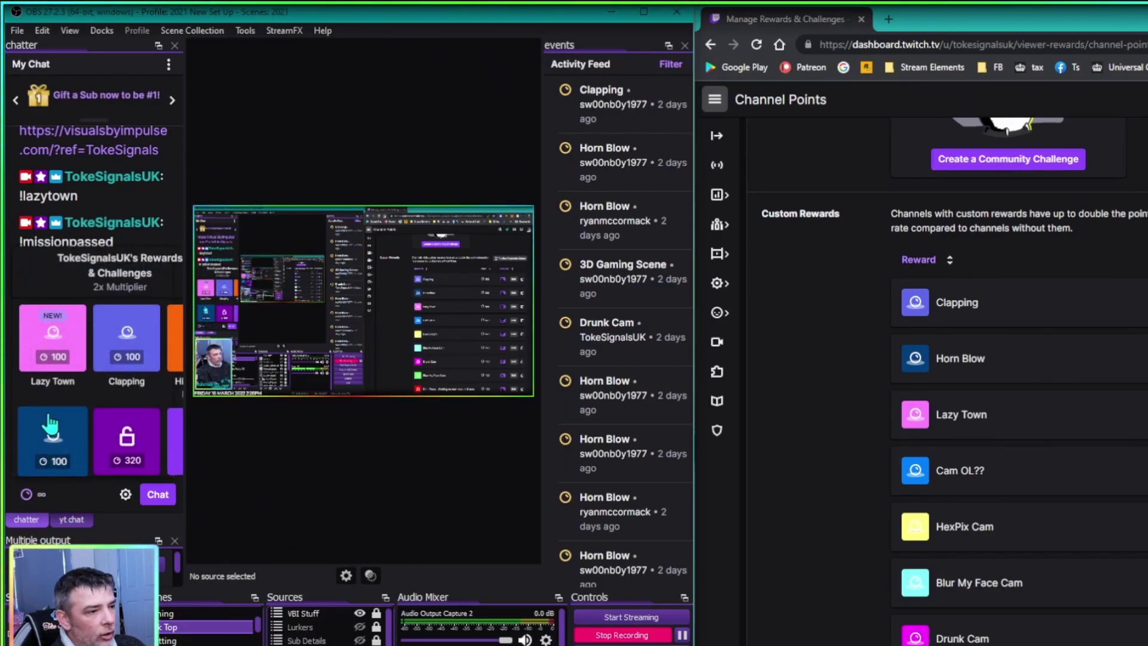
left_click(47, 344)
left_click(129, 449)
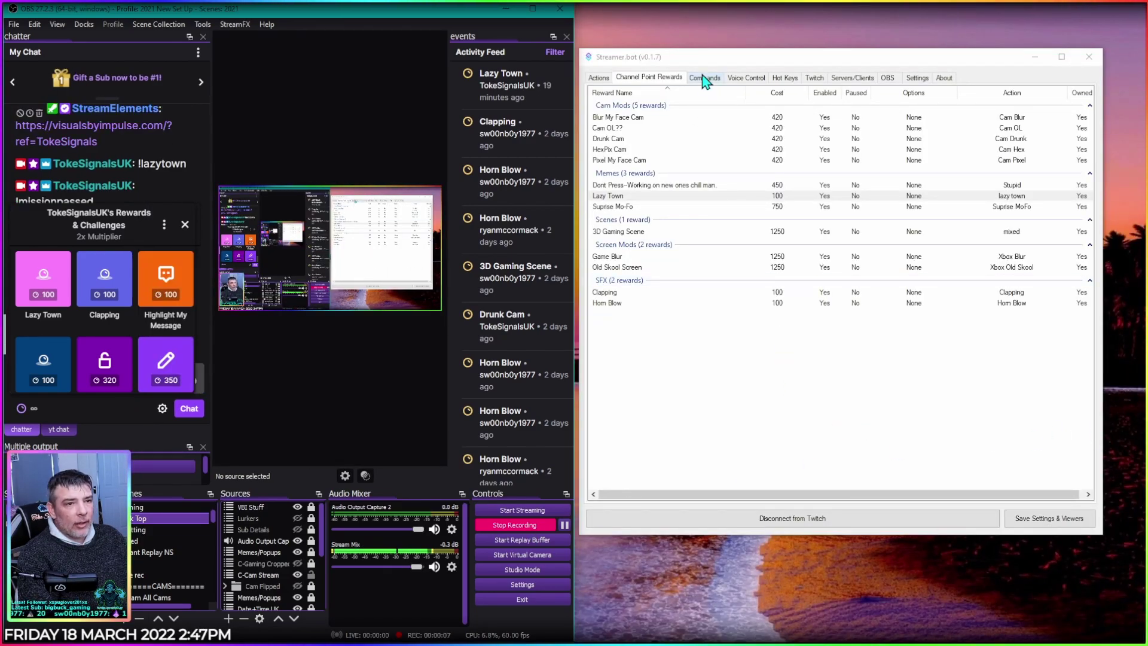
Switch back to Streamer.bot's channel point rewards list
left_click(665, 85)
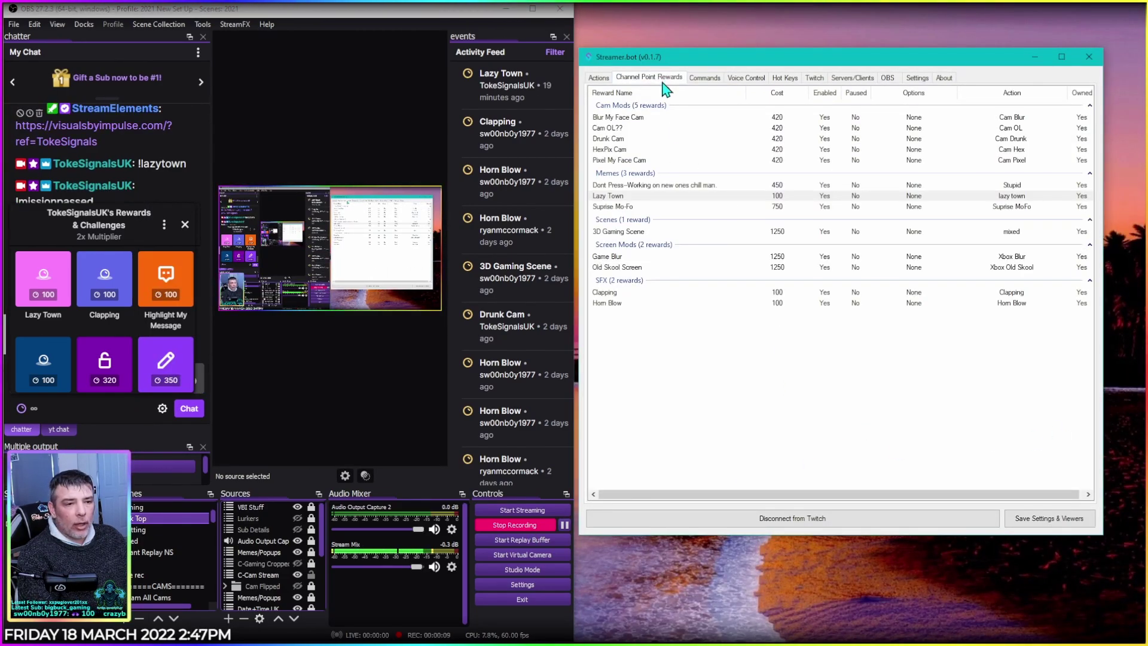